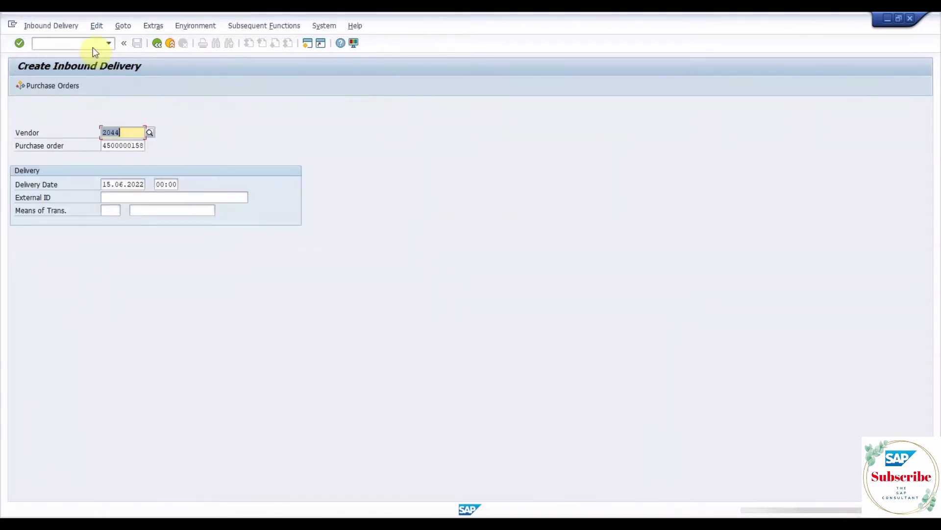
Review the freight cycle screens and confirm material IN-V15 uses moving average price control
click(93, 47)
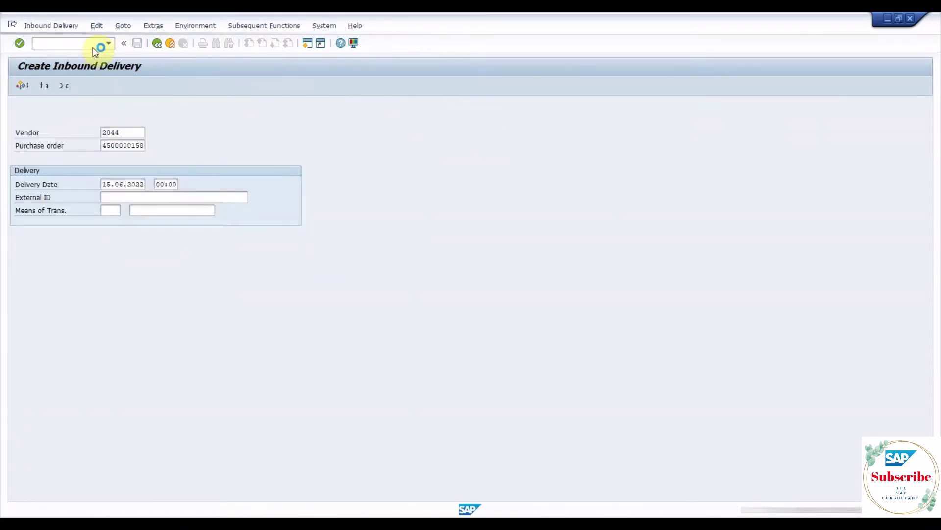
click(137, 44)
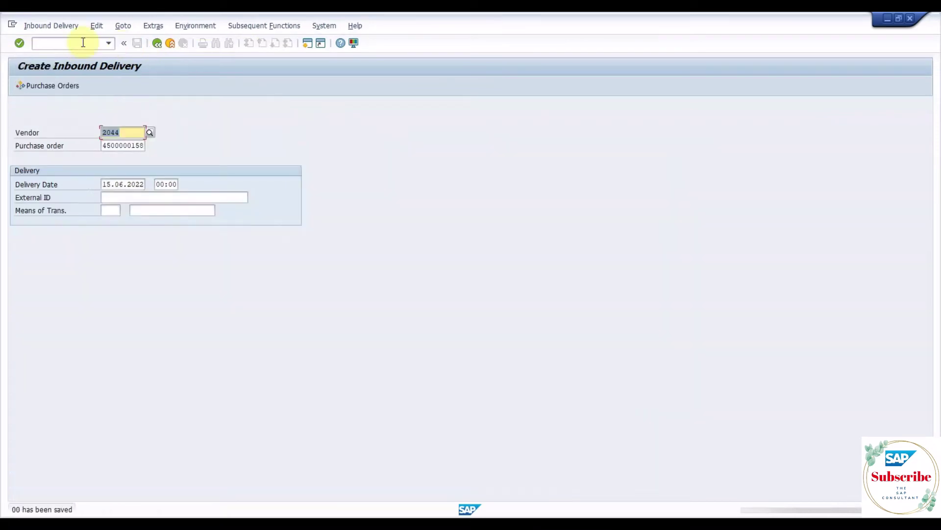
click(50, 25)
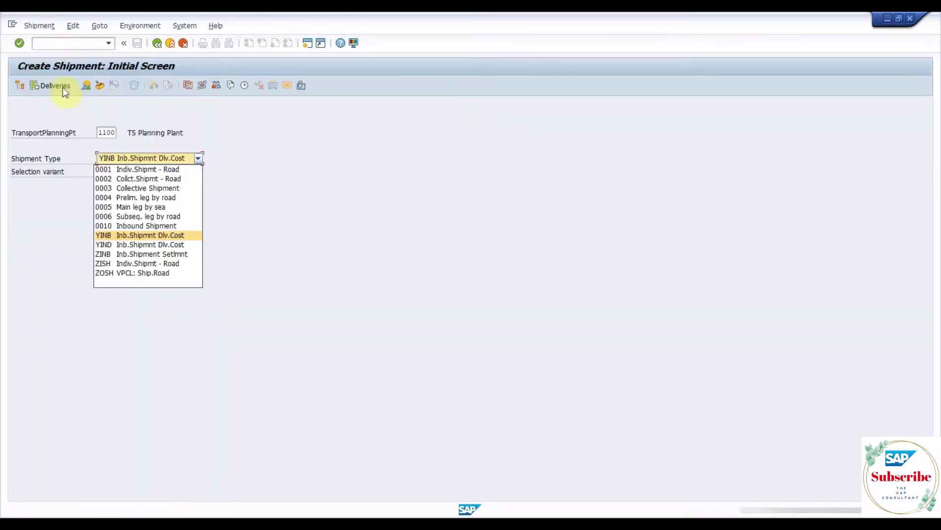
click(55, 86)
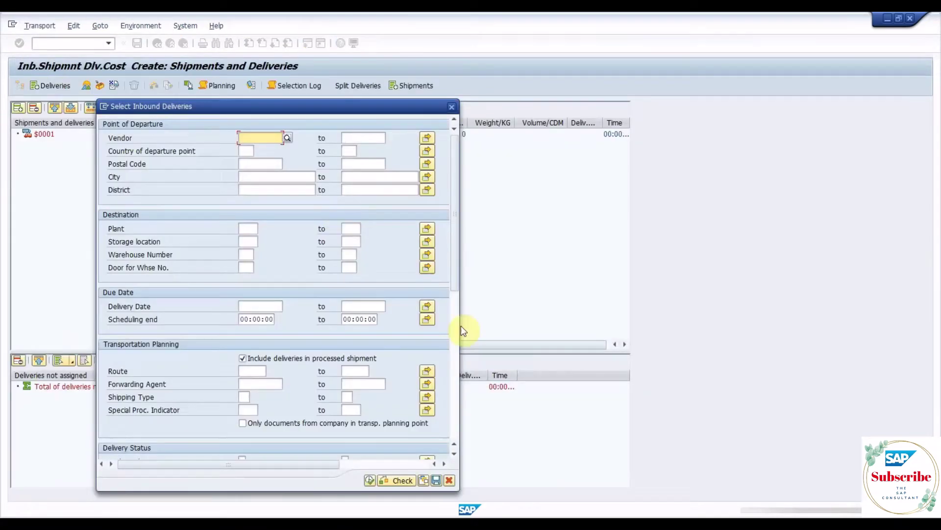
key(F8)
click(85, 90)
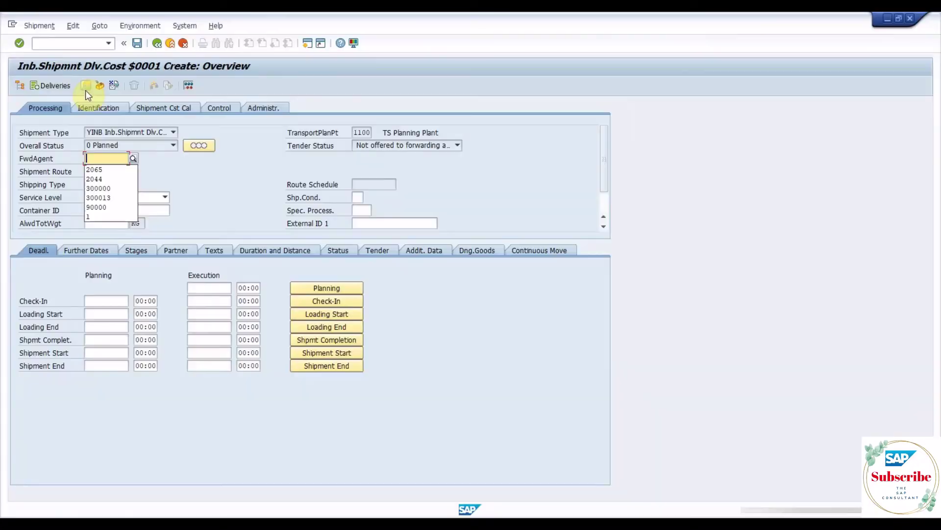
key(Tab)
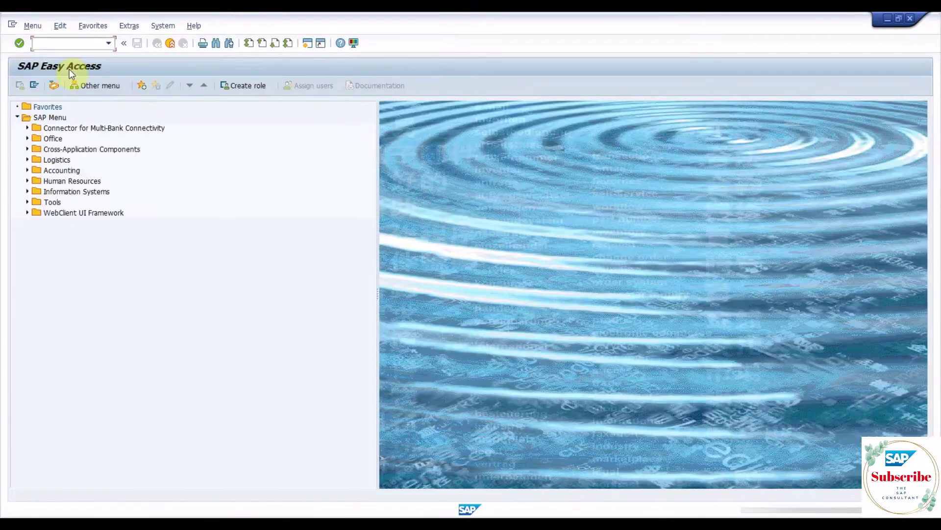
text(ME21N)
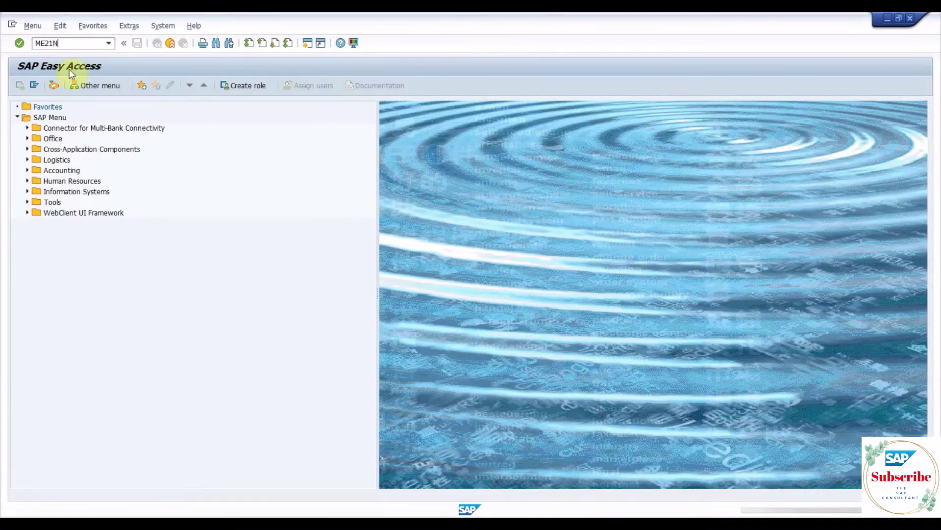
key(Return)
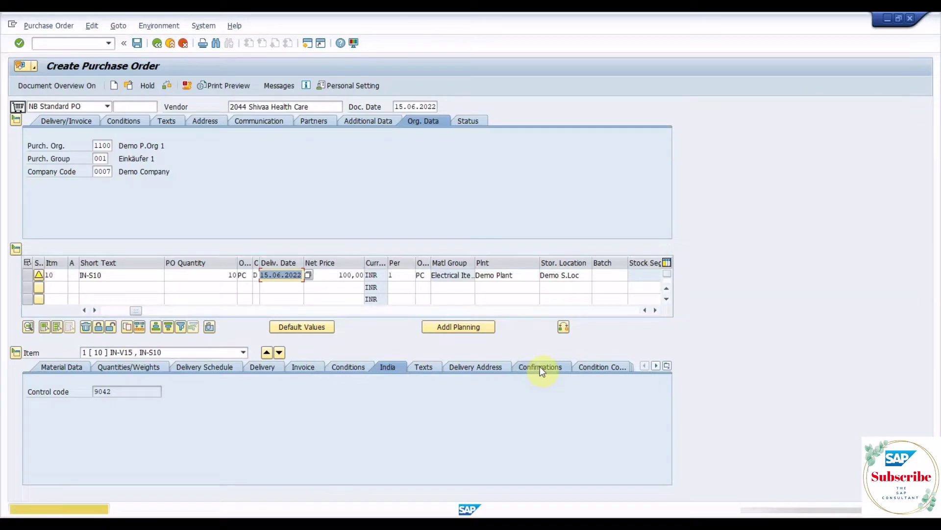
click(546, 368)
click(180, 296)
click(141, 308)
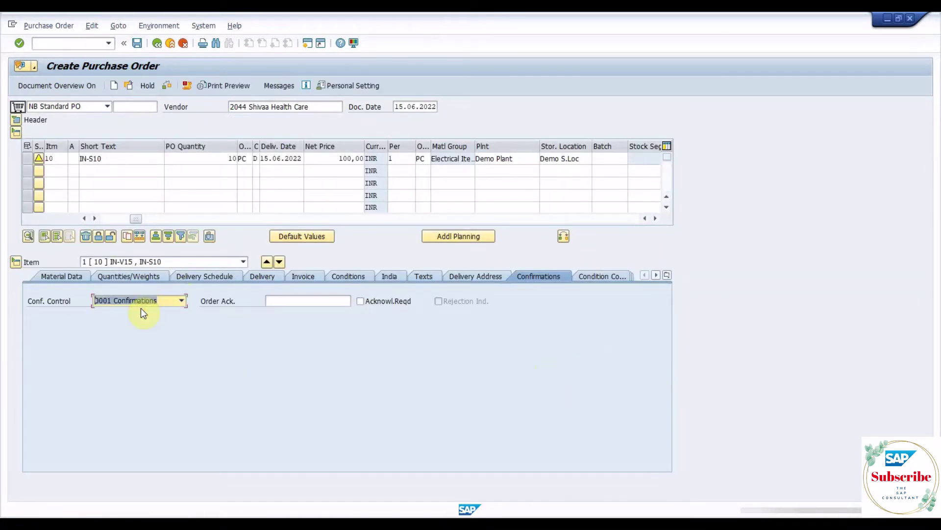
click(137, 44)
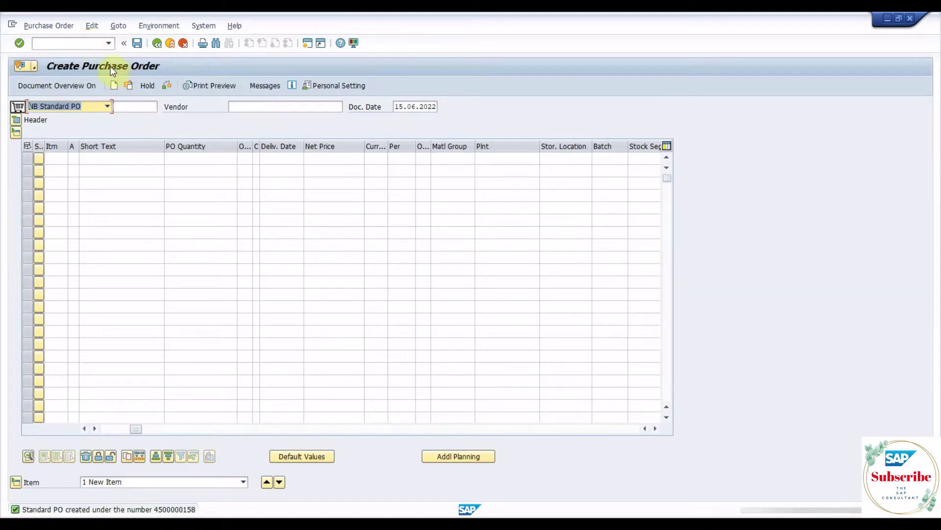
click(95, 47)
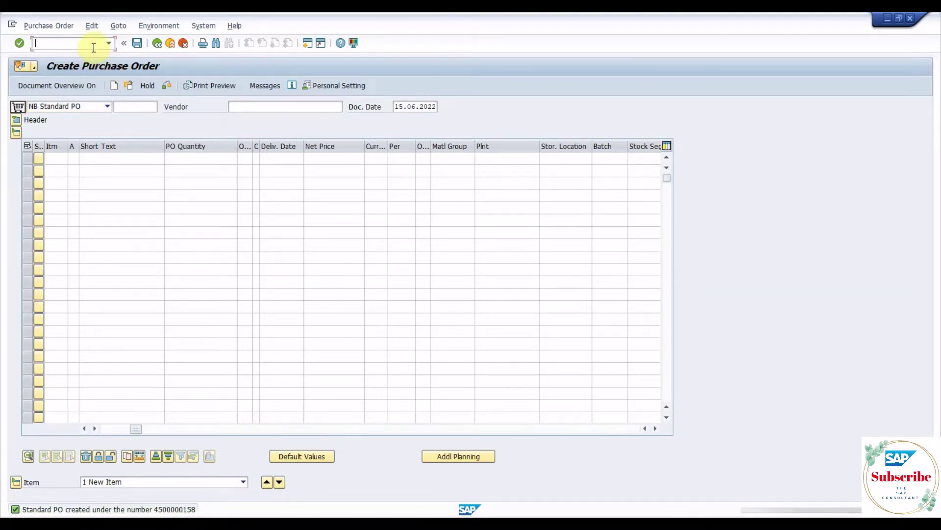
text(/N)
key(Return)
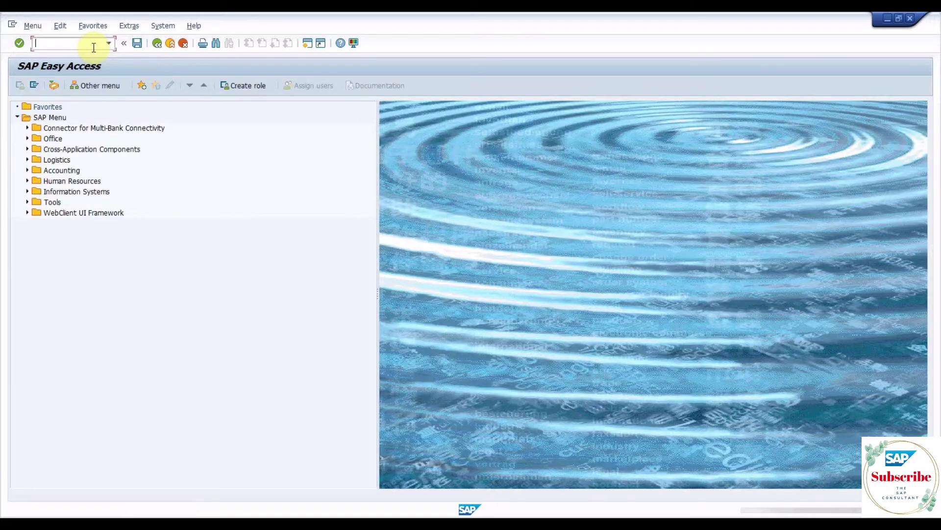
key(Return)
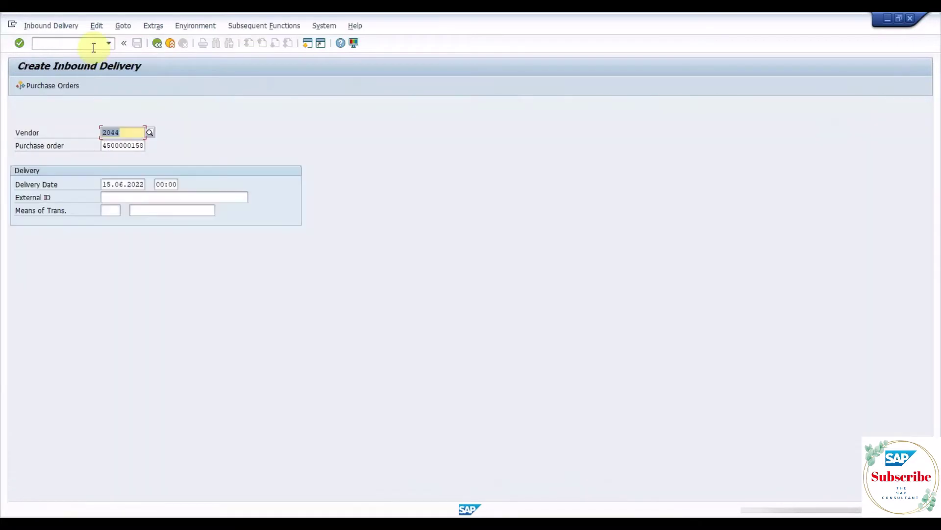
key(Return)
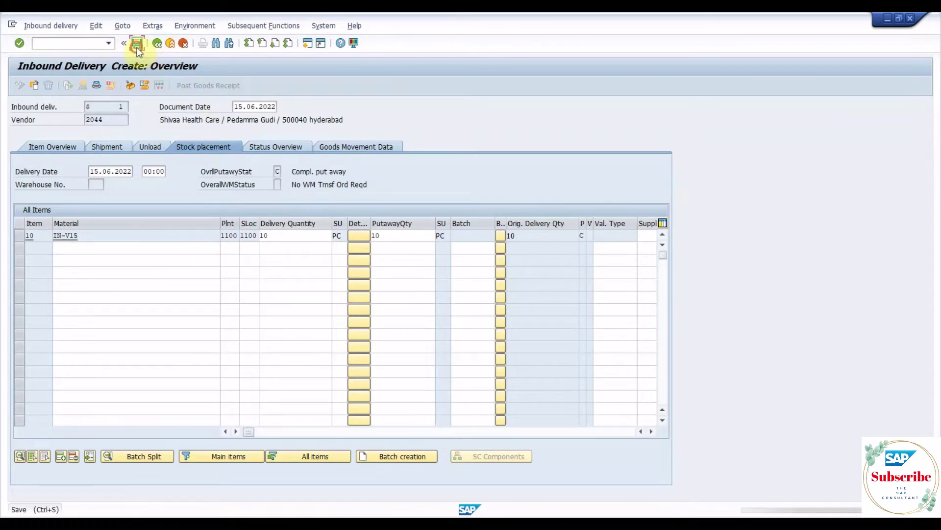
click(137, 43)
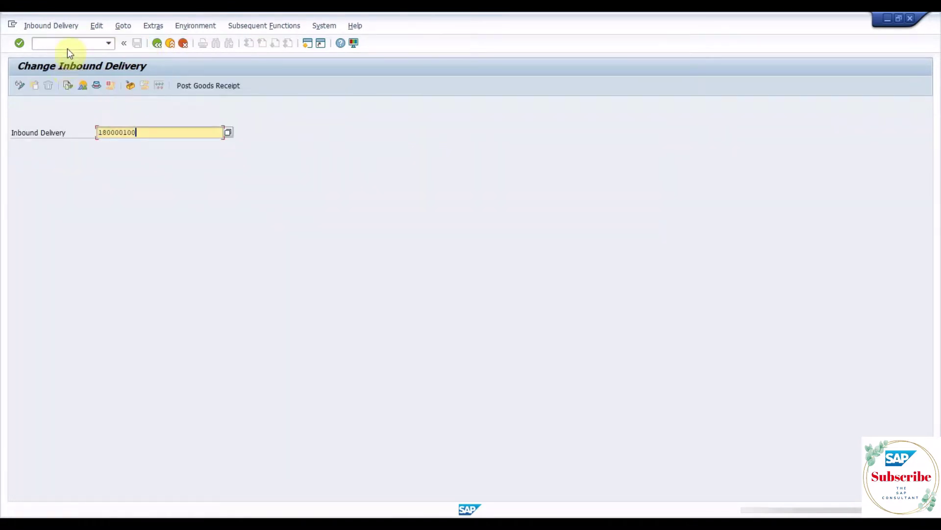
click(69, 42)
text(/NVT01N)
key(Return)
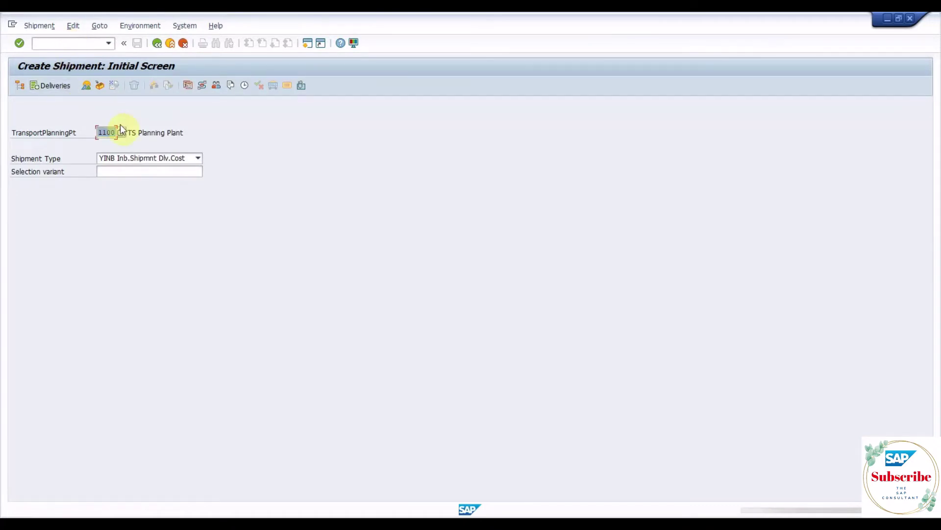
click(118, 158)
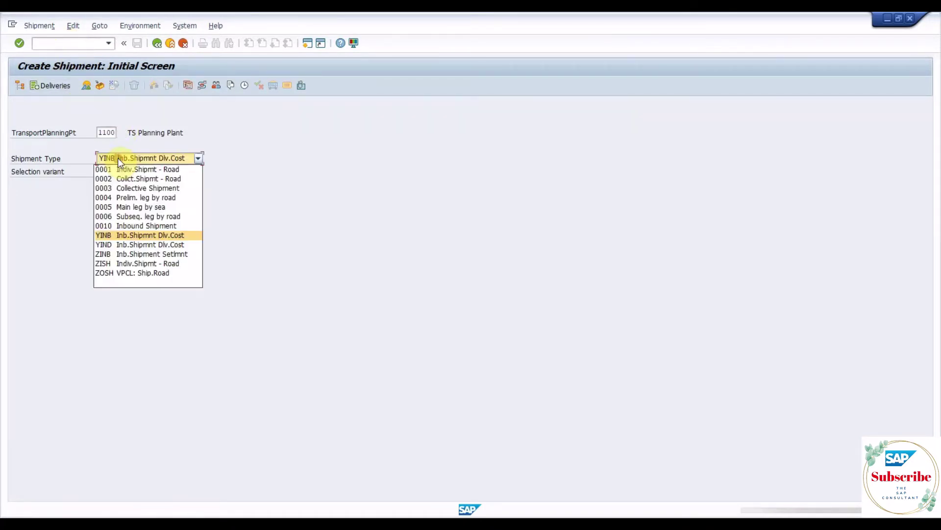
click(63, 90)
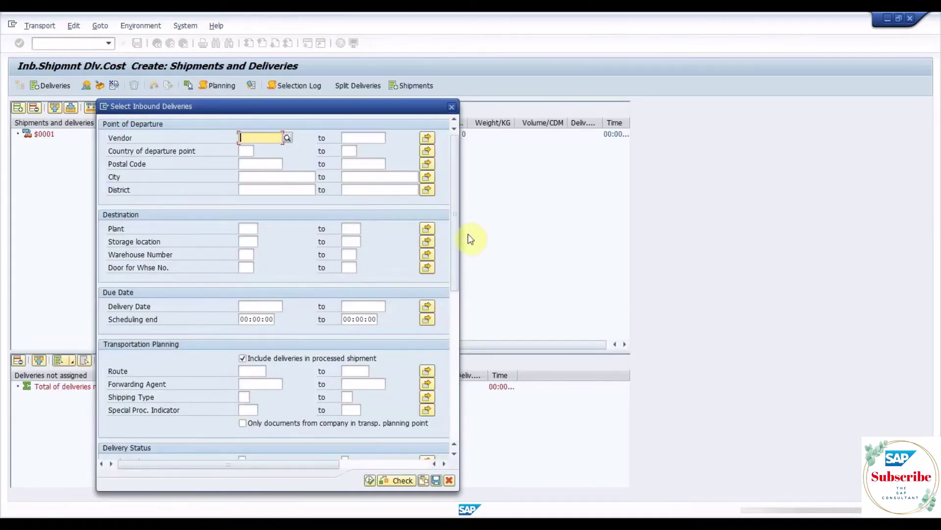
drag(457, 231, 452, 373)
click(273, 209)
text(180000101)
click(370, 480)
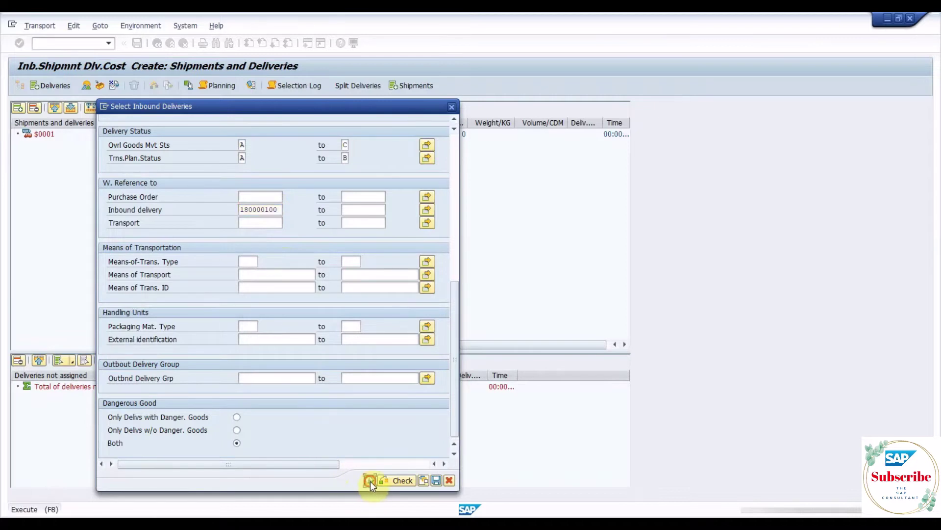
click(62, 144)
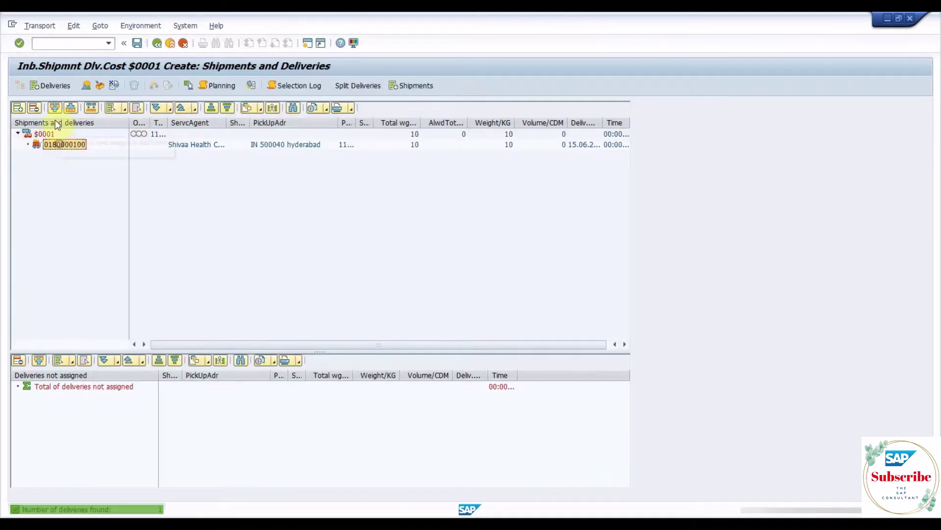
click(54, 109)
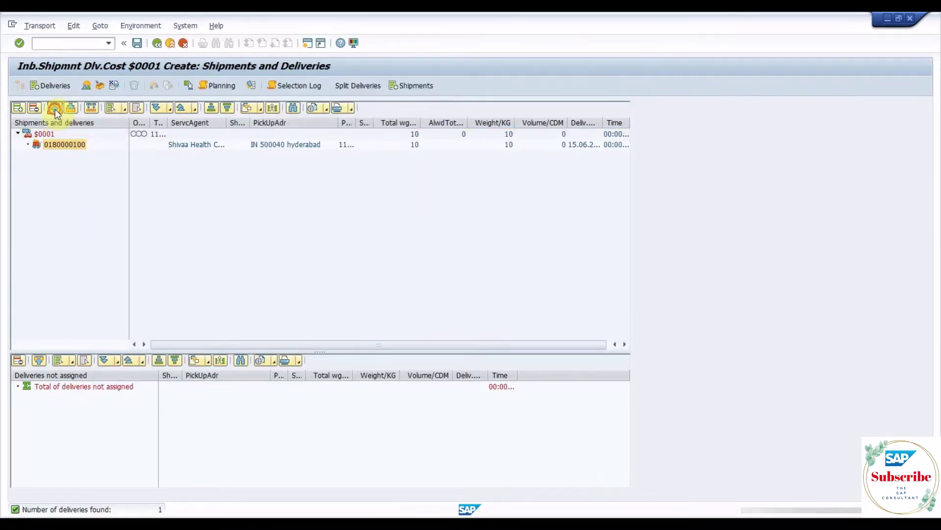
Enter forwarding agent 2065 and shipment route TSR001 on the shipment overview
click(85, 91)
text(2065)
key(Tab)
text(TSR001)
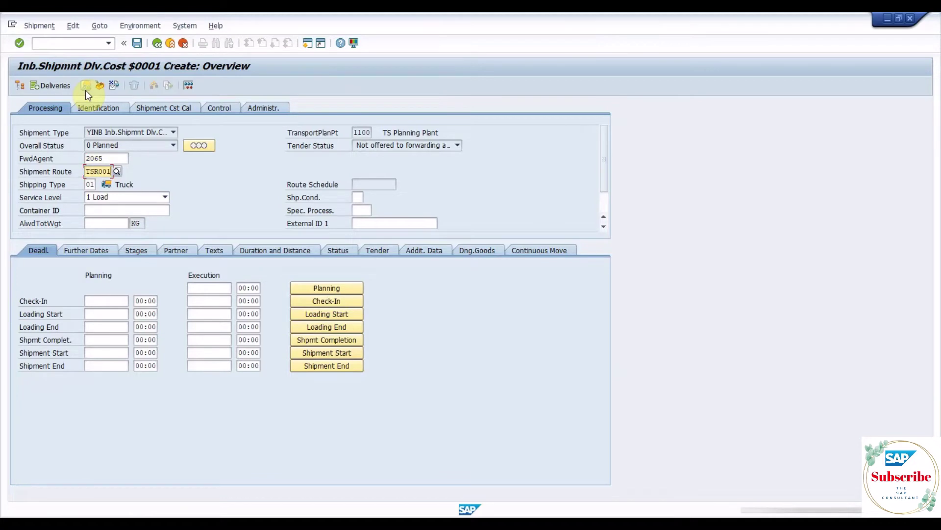
key(Return)
Record planning, check-in, loading start and end, estimate costs, and save shipment 1123
click(332, 292)
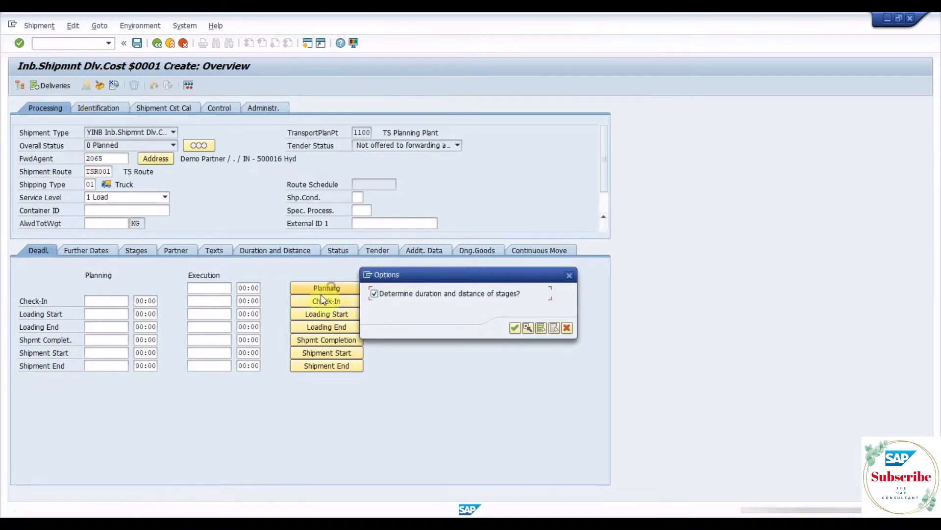
key(Return)
click(343, 301)
click(342, 313)
click(343, 326)
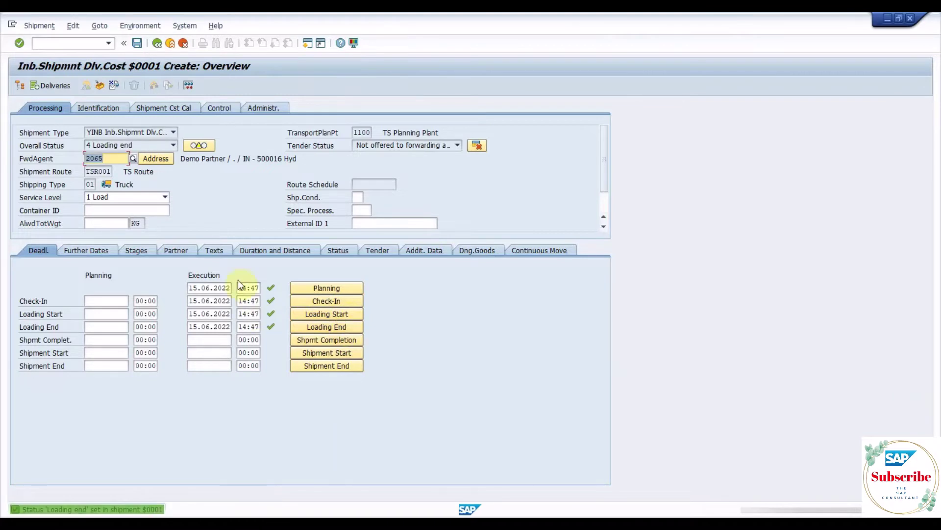
click(376, 250)
click(146, 335)
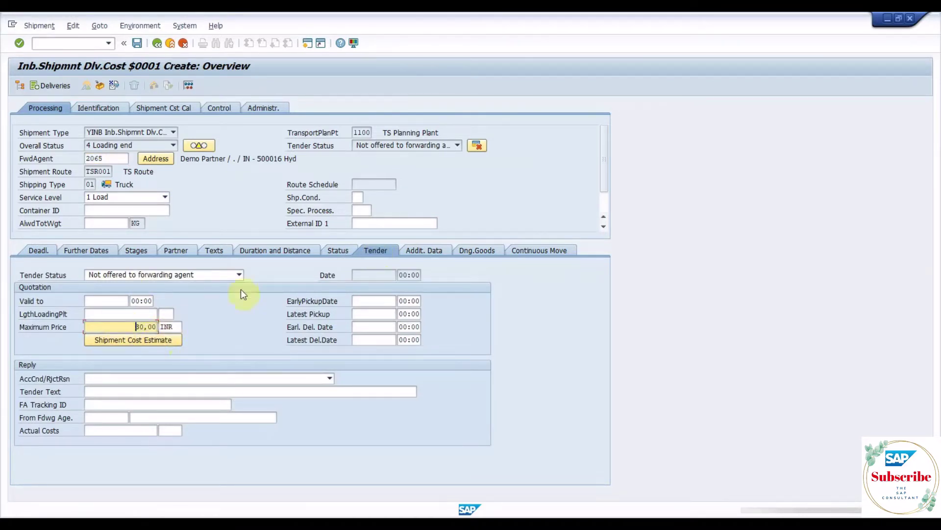
click(138, 43)
click(30, 25)
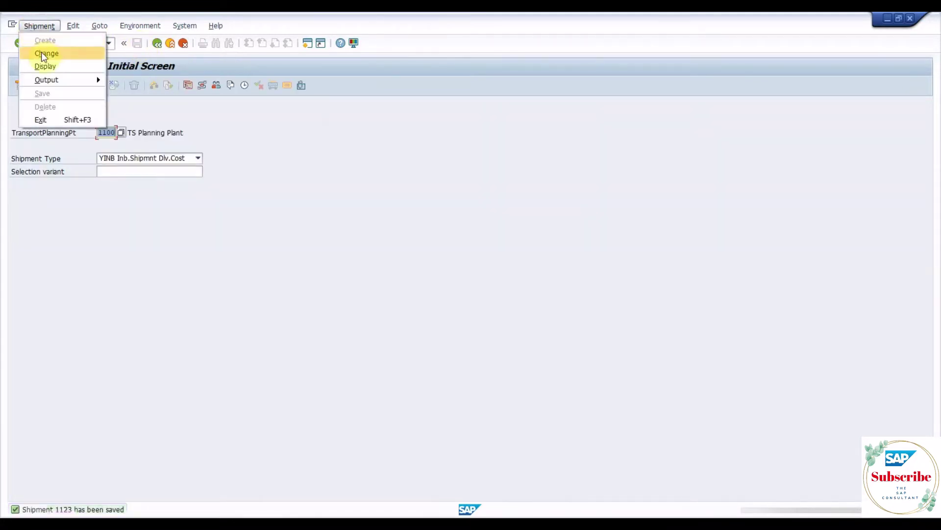
Start shipment cost creation for shipment 1123 with /NVI
click(42, 62)
text(/NVI)
key(Return)
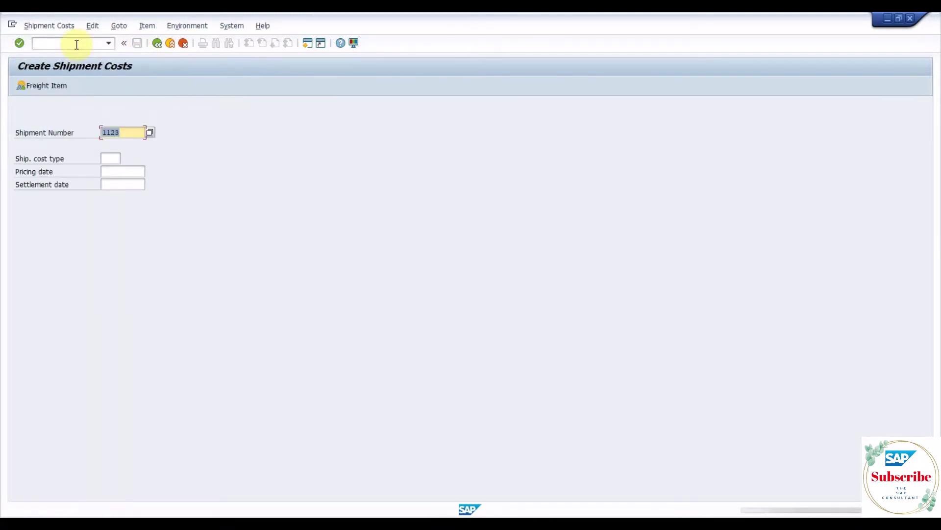
key(Return)
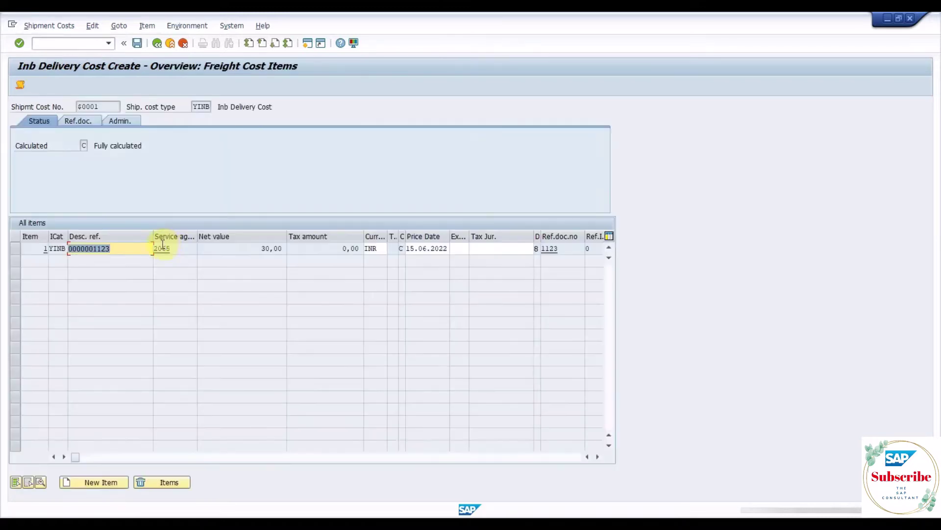
Show freight cost item 1's sub-item conditions with the 30,00 INR ZFRT charge
click(25, 247)
double_click(24, 247)
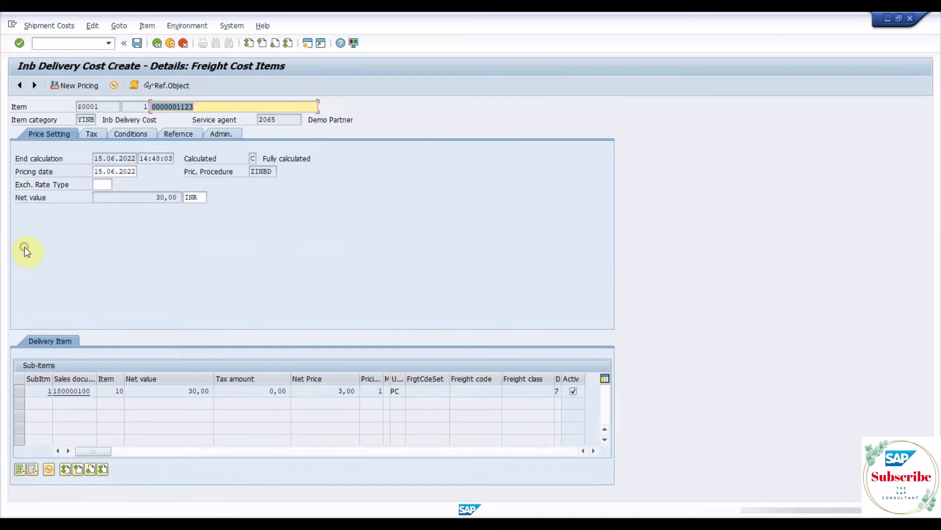
click(18, 390)
click(47, 469)
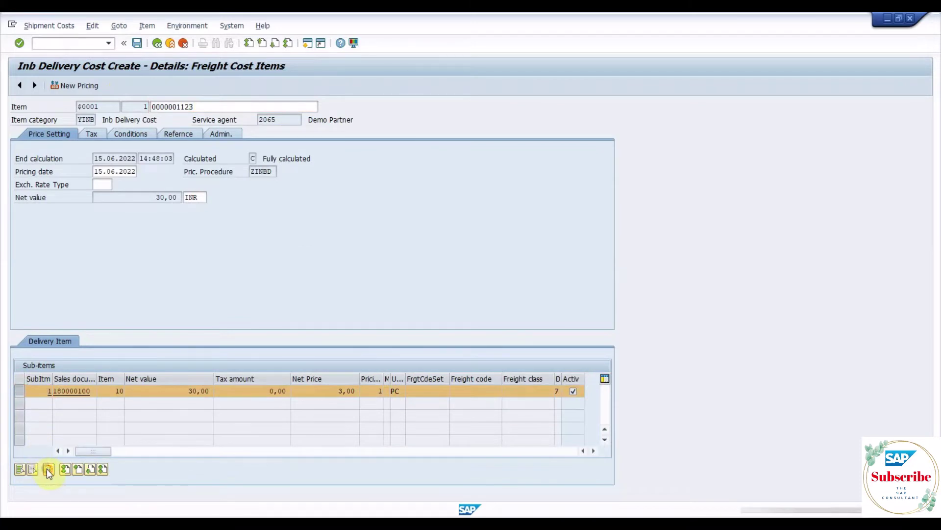
click(47, 209)
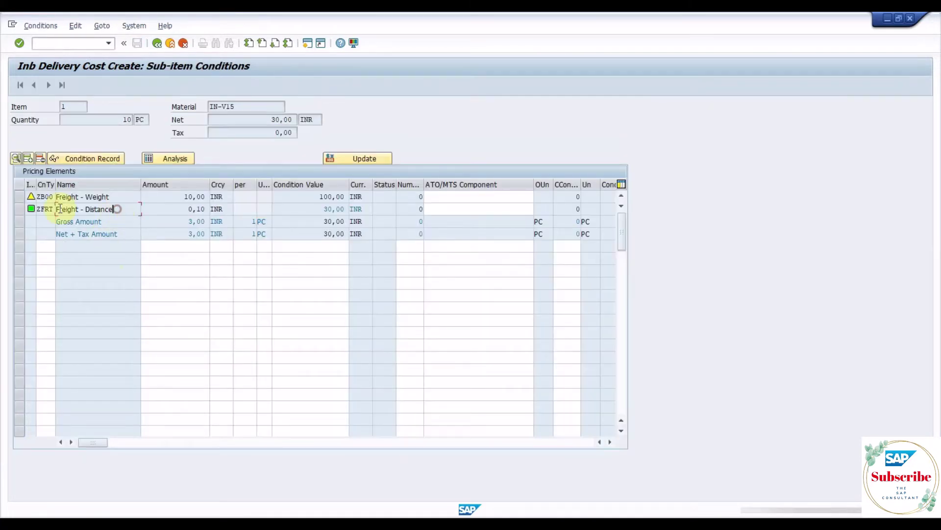
click(89, 44)
Display the ZFRT condition record for service agent 2065 with TK13
text(/NT)
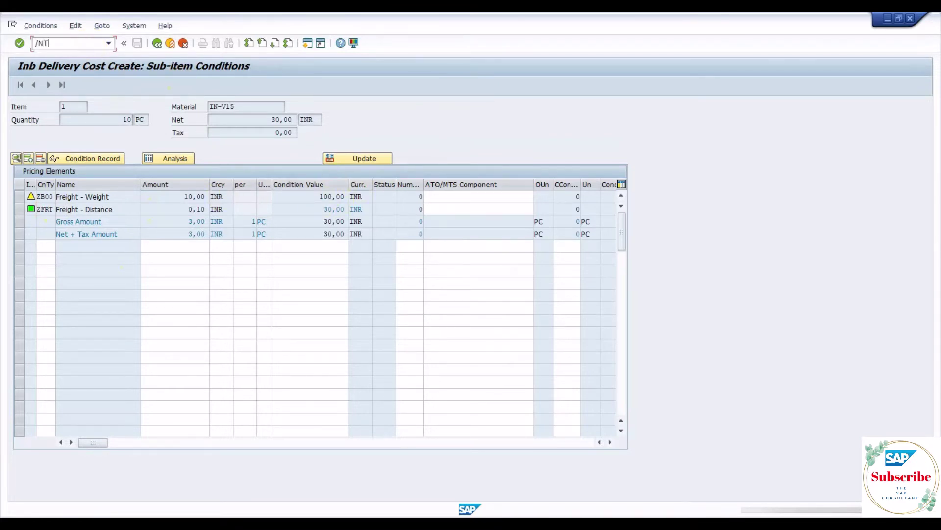
text(K13)
key(Return)
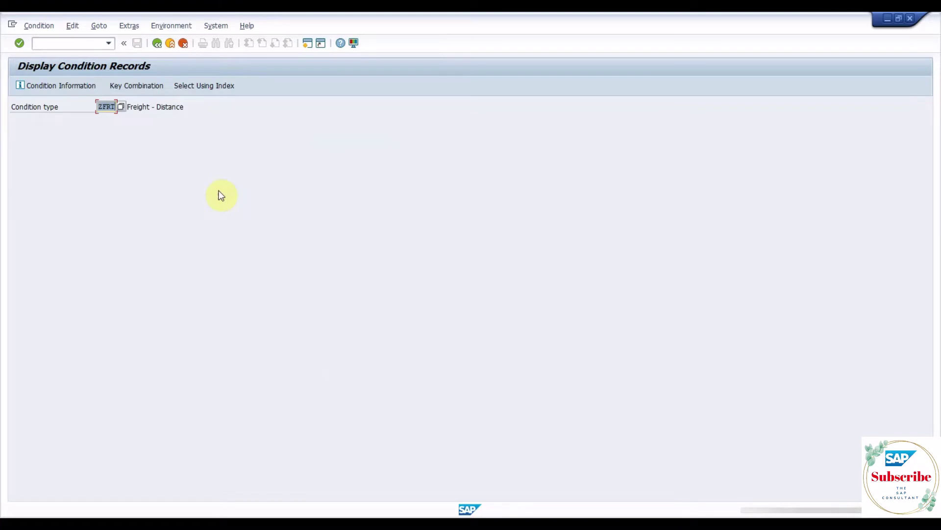
key(Return)
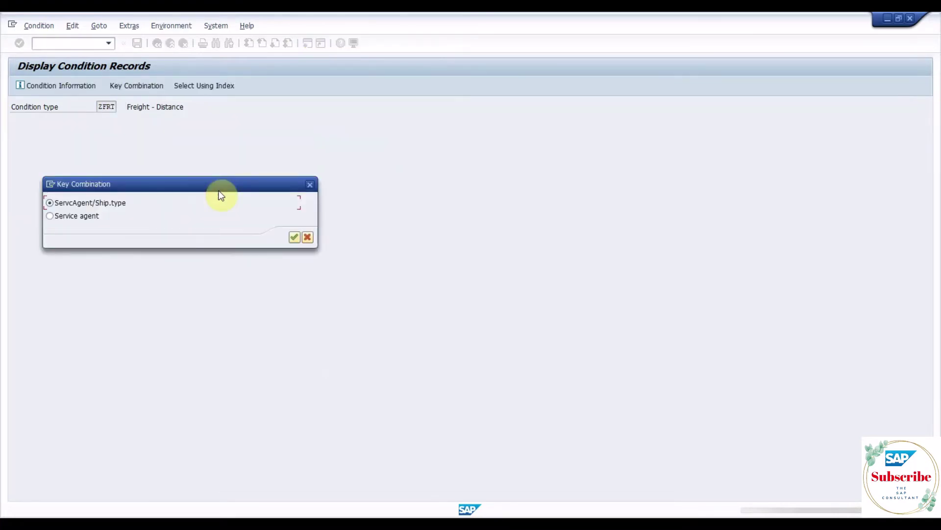
key(Return)
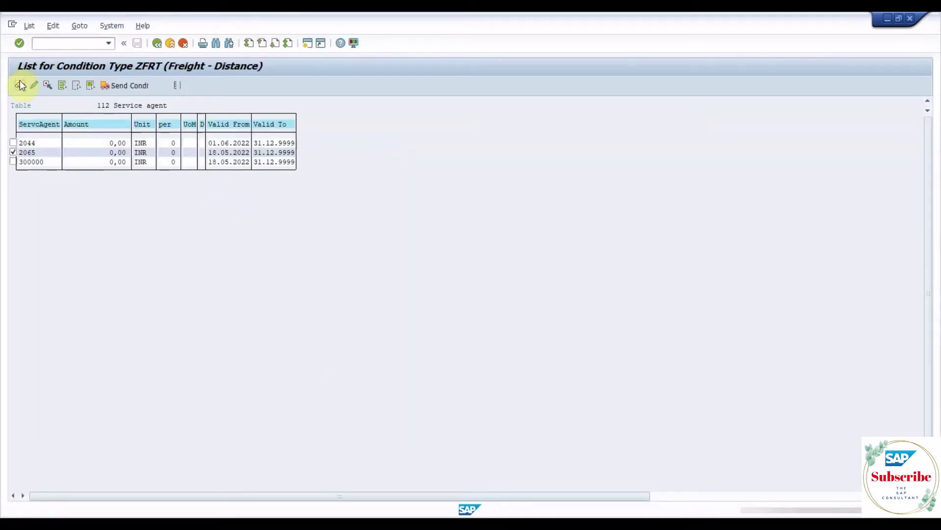
click(20, 84)
View the record's scale showing 0,10 for band B, then return to the cost item details
click(16, 172)
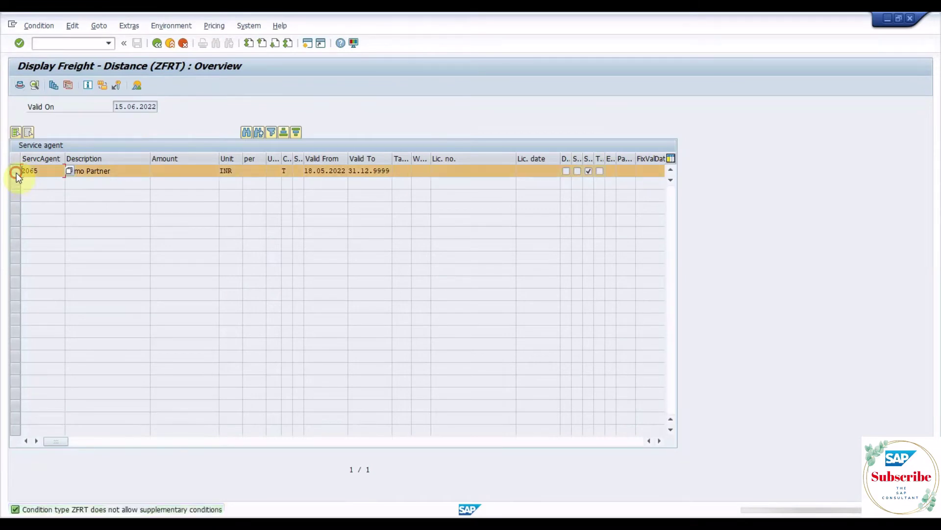
click(53, 85)
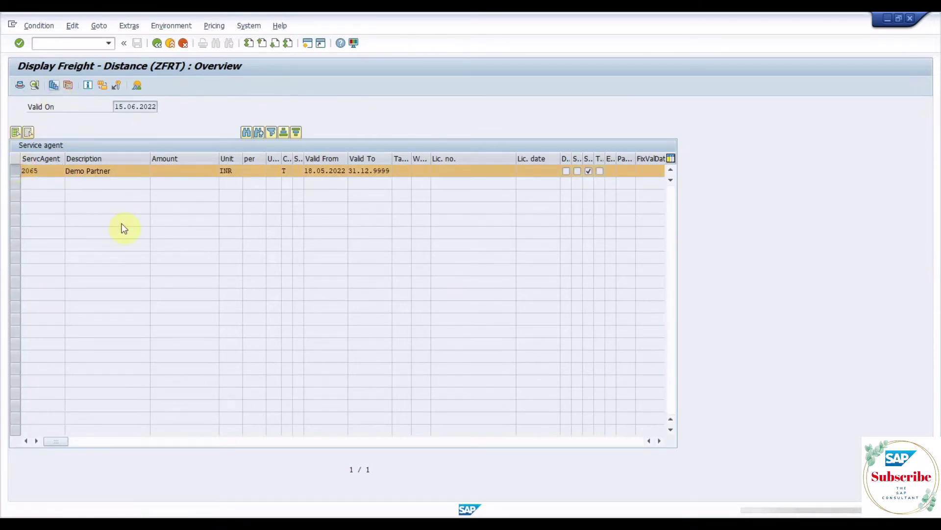
click(84, 287)
click(20, 287)
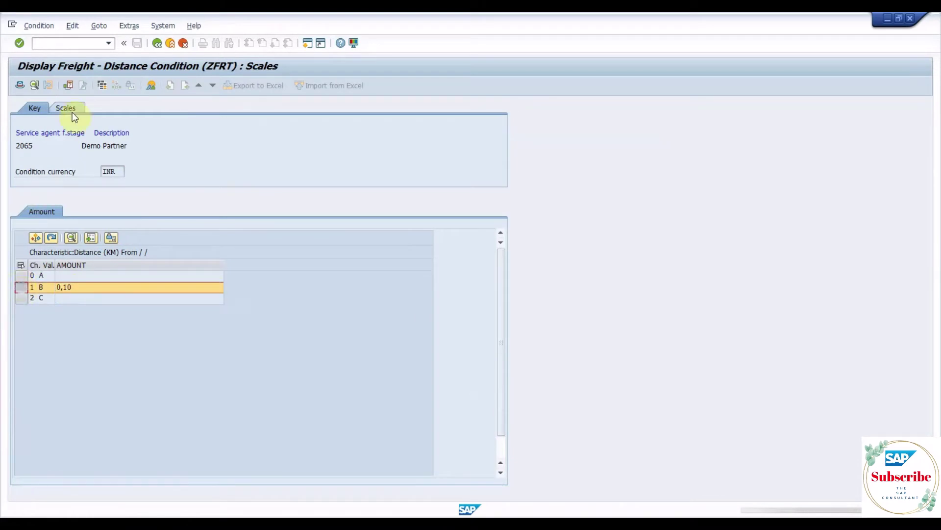
click(82, 43)
key(F3)
click(157, 43)
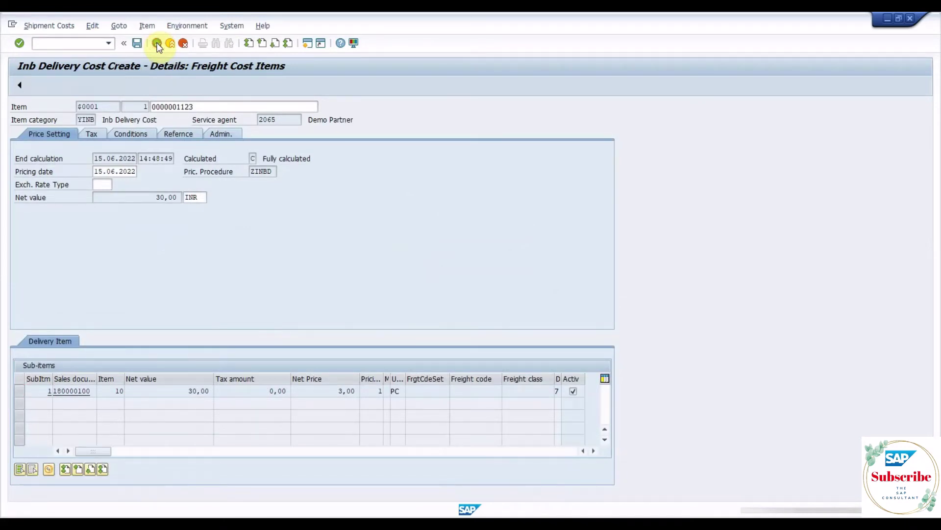
Save the shipment cost document, creating shipment costs 1062 for shipment 1123
click(157, 44)
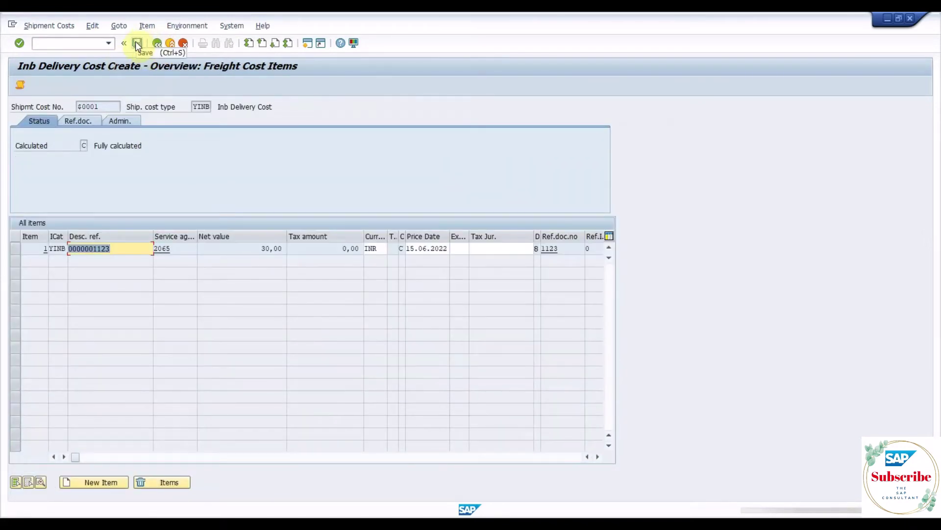
click(137, 43)
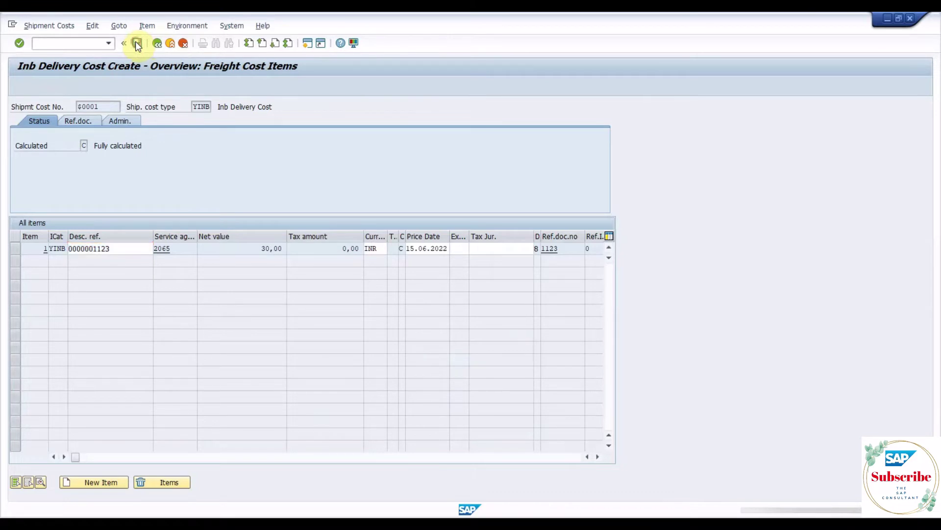
click(68, 41)
text(/NMIGO)
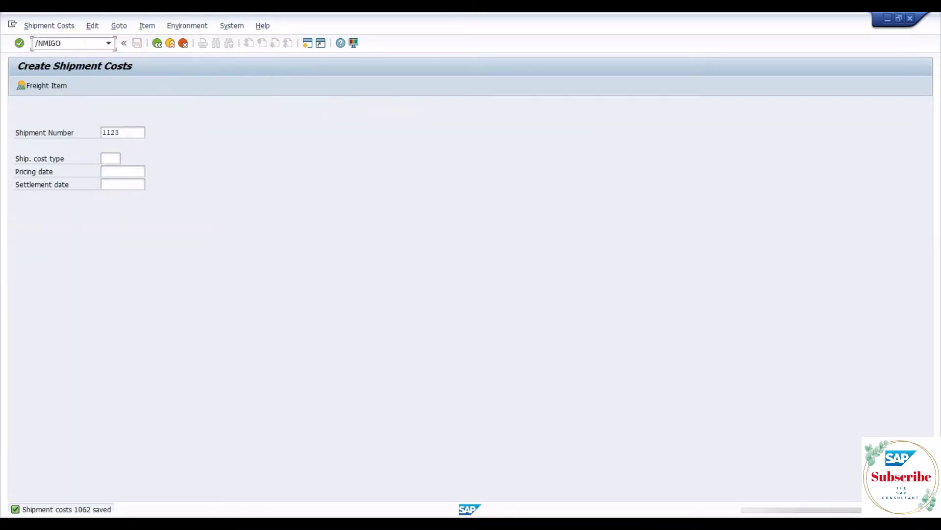
key(Return)
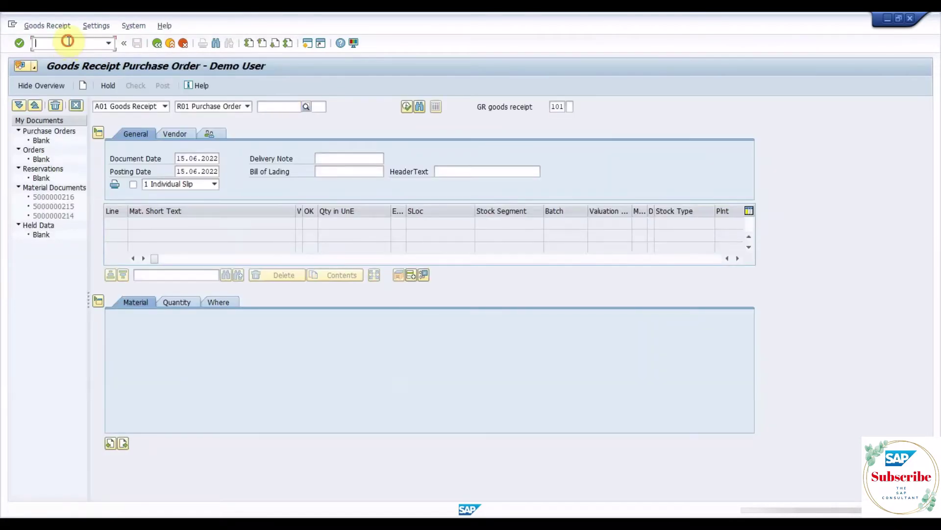
click(247, 106)
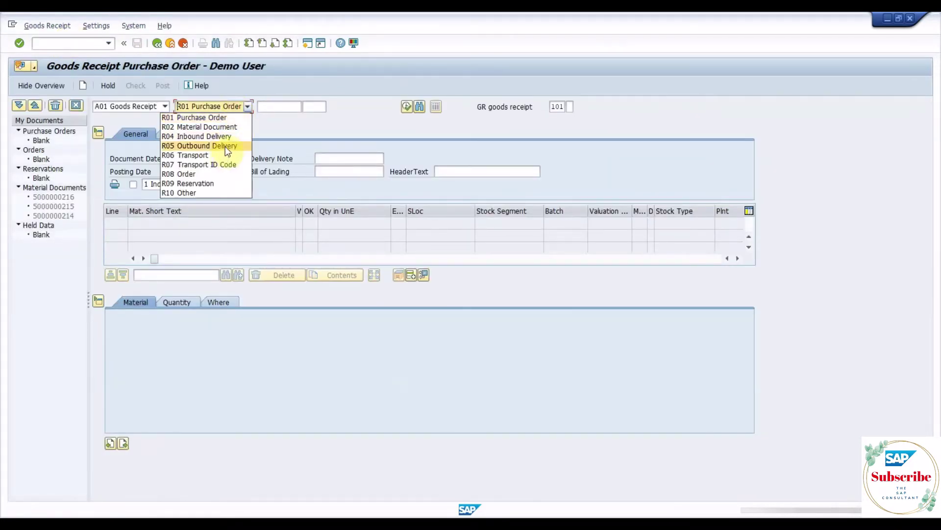
click(232, 137)
key(ctrl+v)
key(Return)
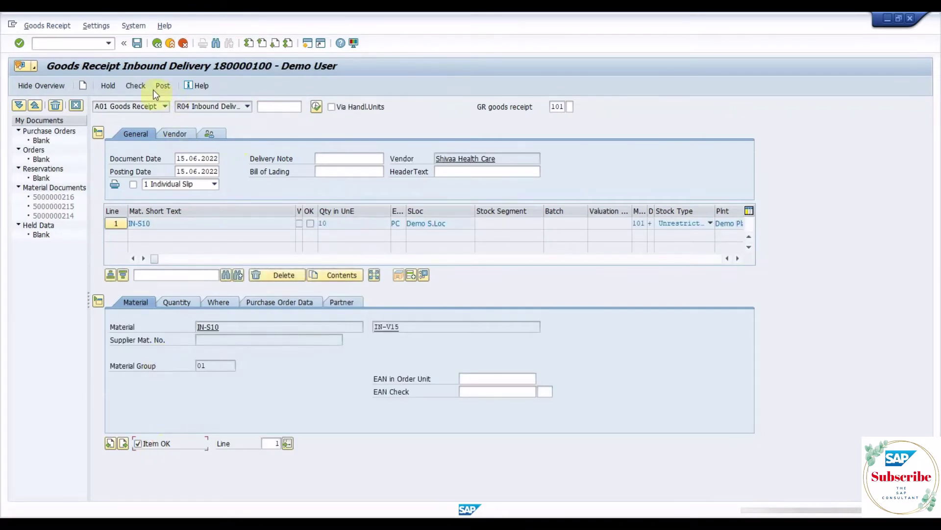
click(148, 88)
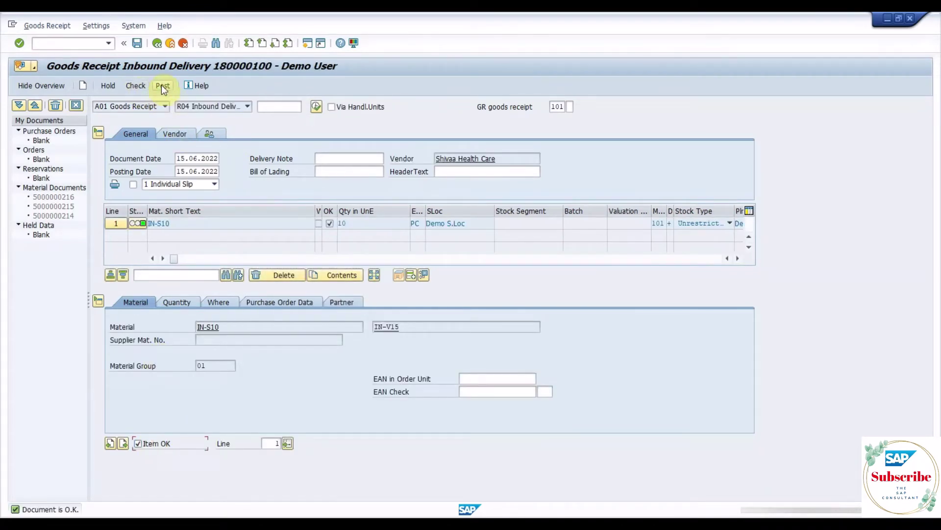
click(160, 87)
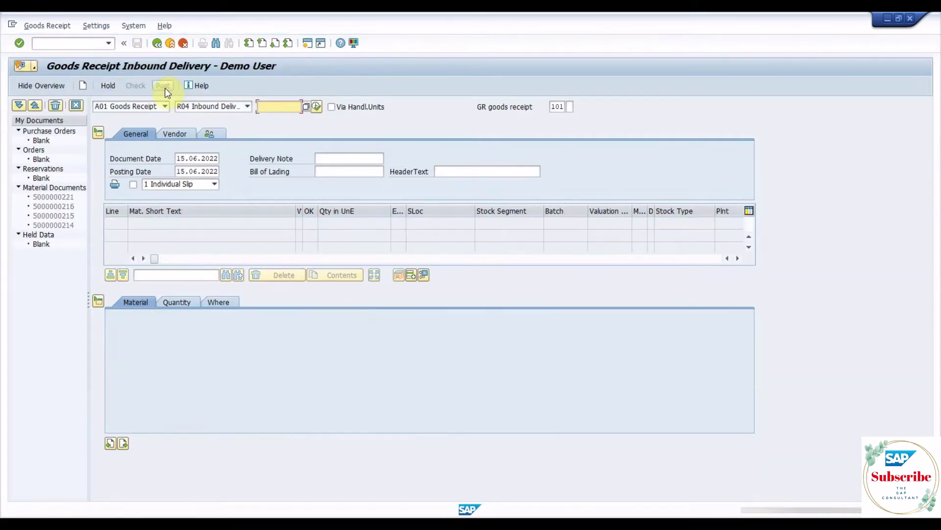
double_click(53, 196)
click(264, 134)
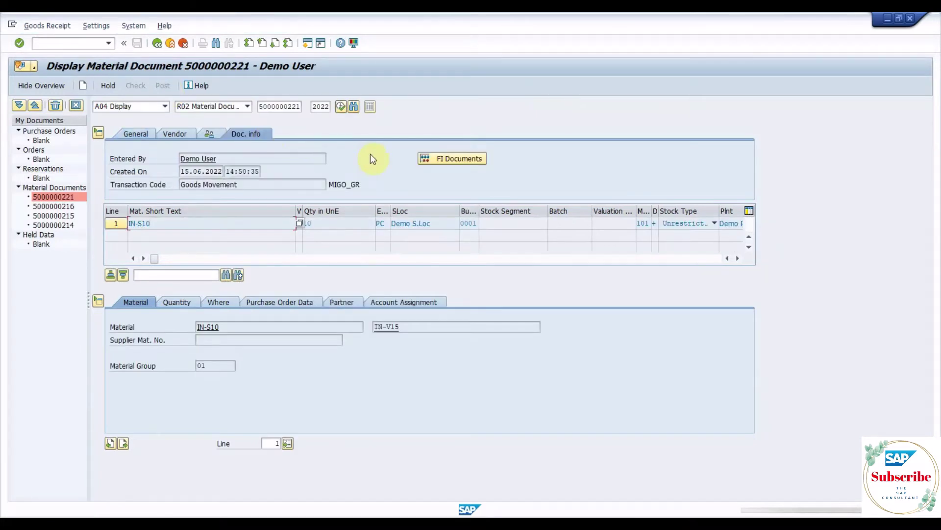
click(443, 157)
double_click(117, 155)
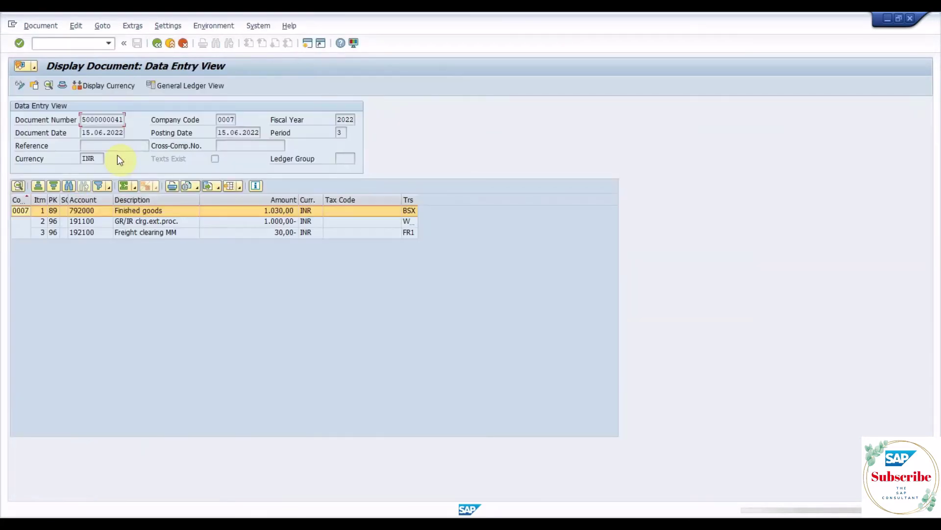
click(246, 232)
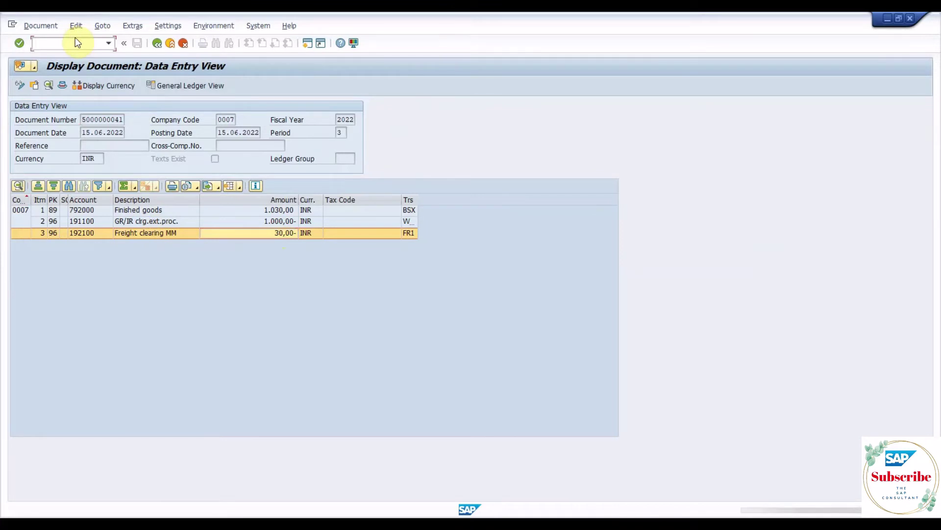
text(/n)
key(Return)
text(MIRO)
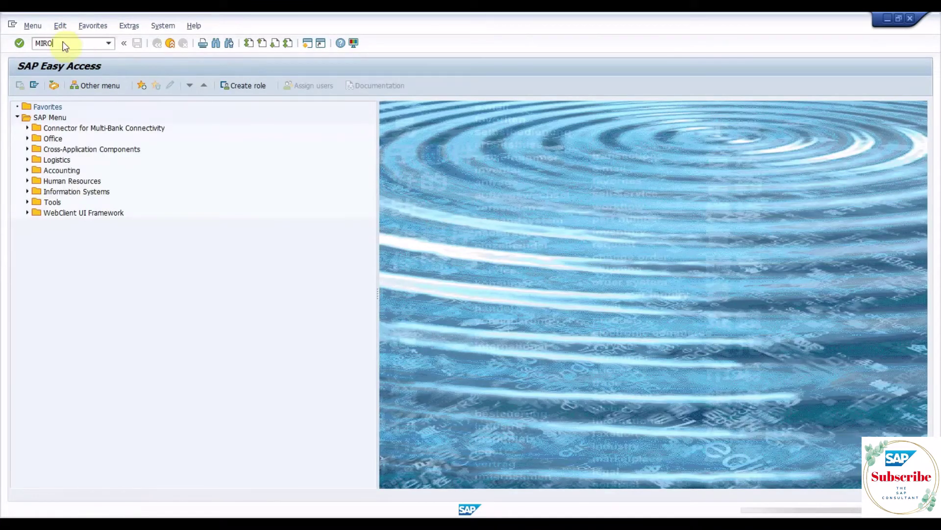
key(Return)
click(490, 301)
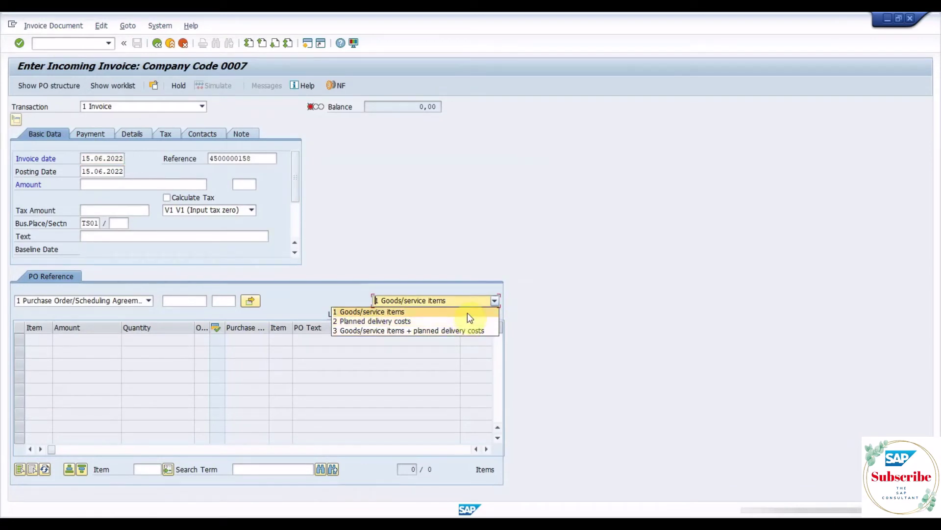
click(450, 312)
click(187, 300)
click(189, 312)
key(Return)
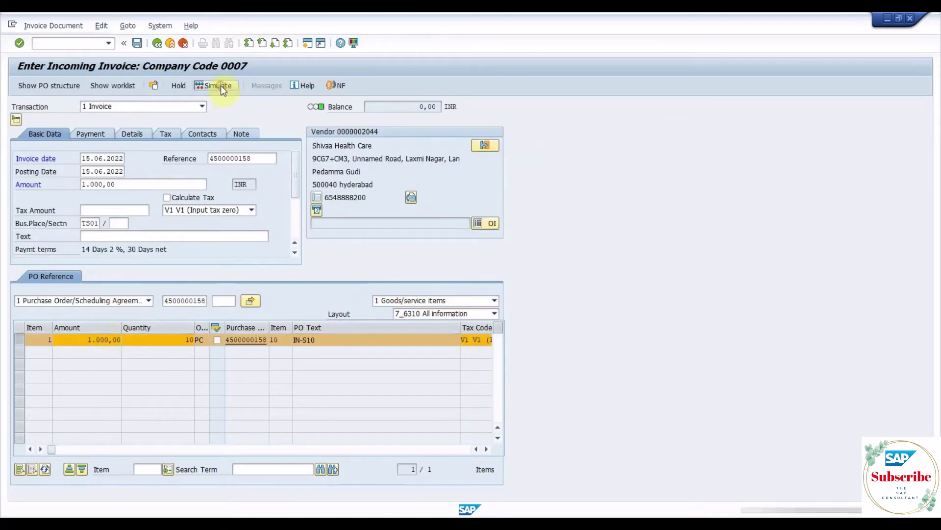
click(216, 85)
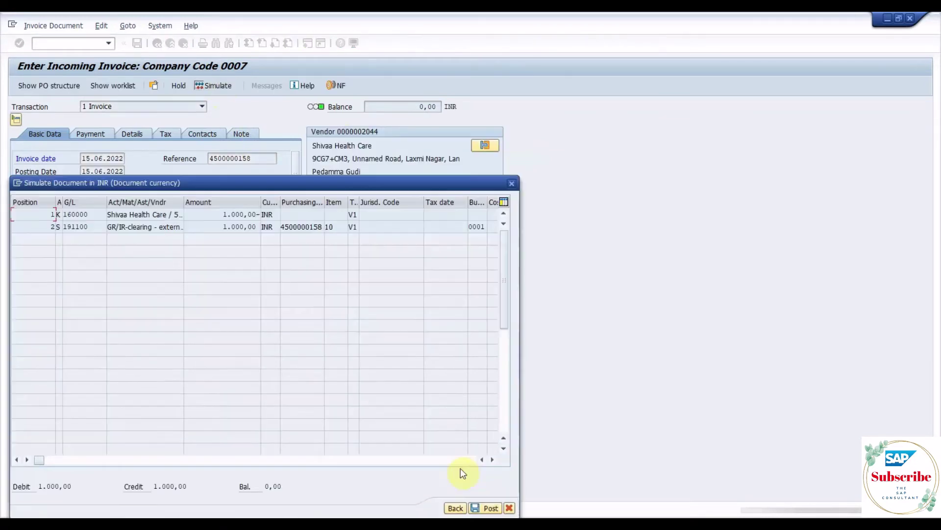
click(487, 509)
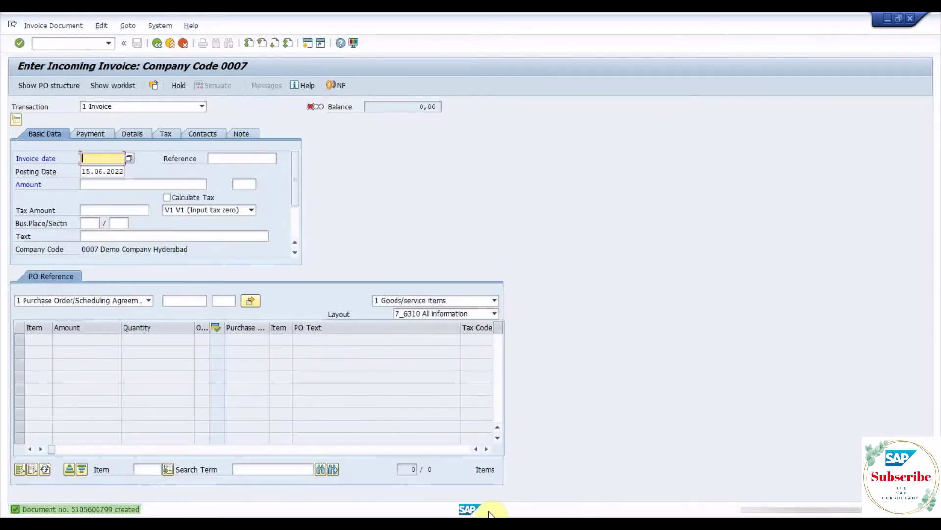
click(86, 223)
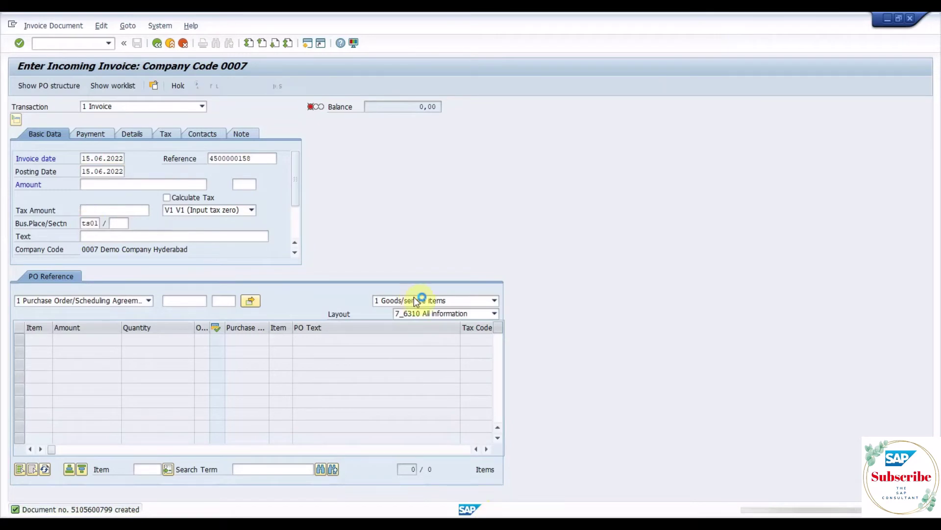
key(Return)
click(494, 300)
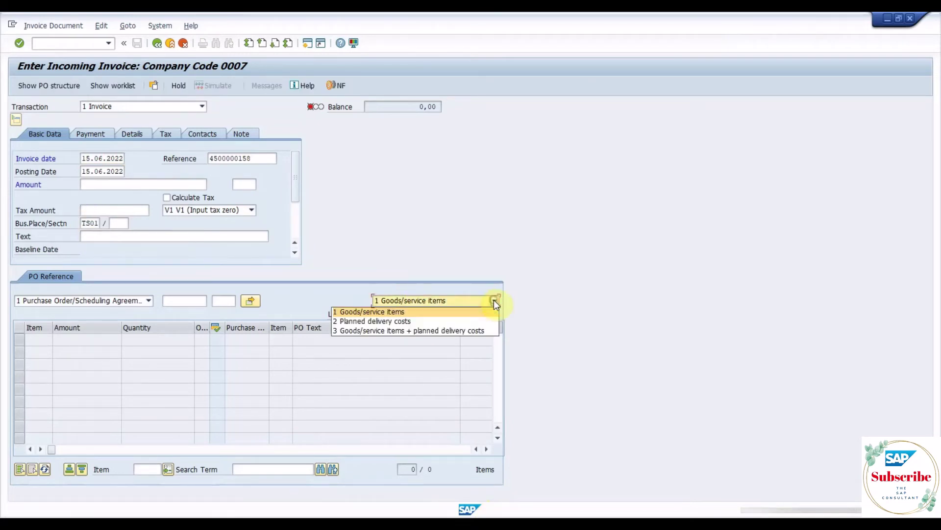
click(421, 322)
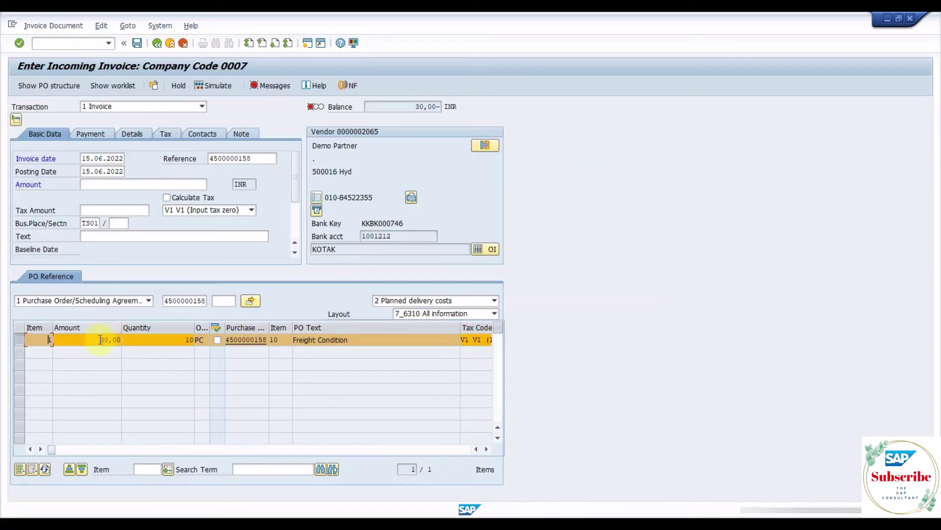
click(91, 341)
Enter the 30 INR amount, simulate to check freight clearing, and post the invoice
click(152, 185)
text(30)
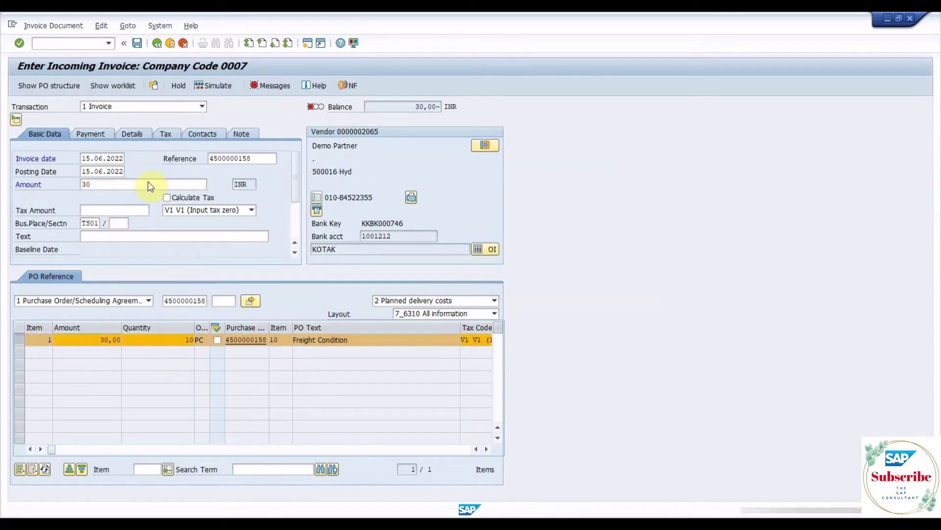
click(214, 85)
click(214, 85)
click(146, 227)
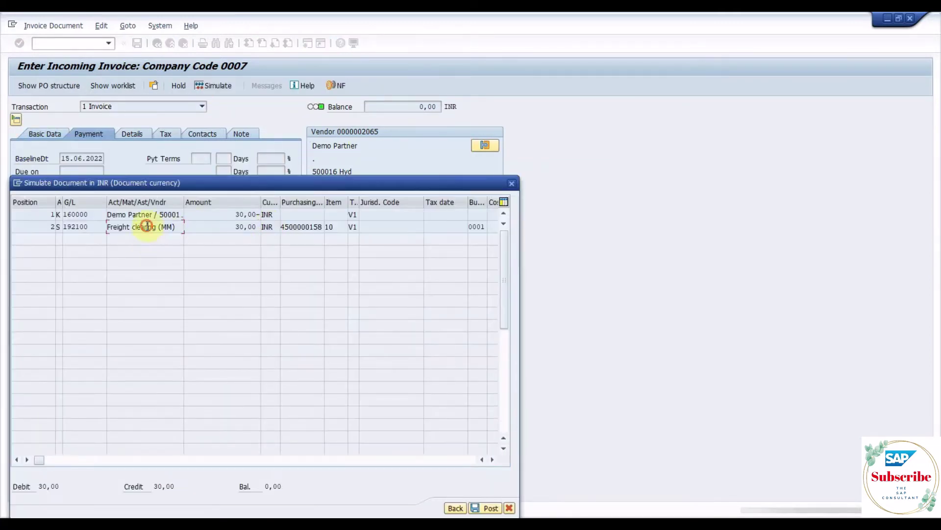
click(484, 508)
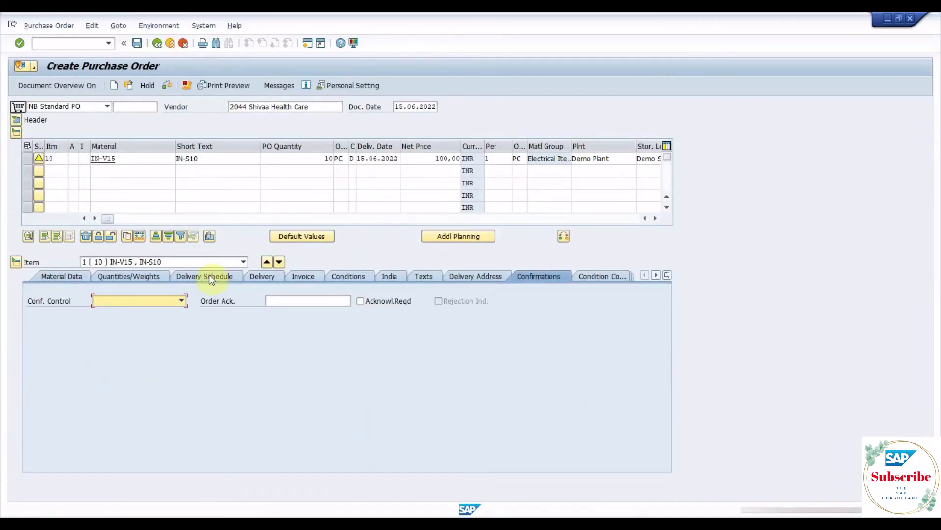
click(181, 301)
click(132, 311)
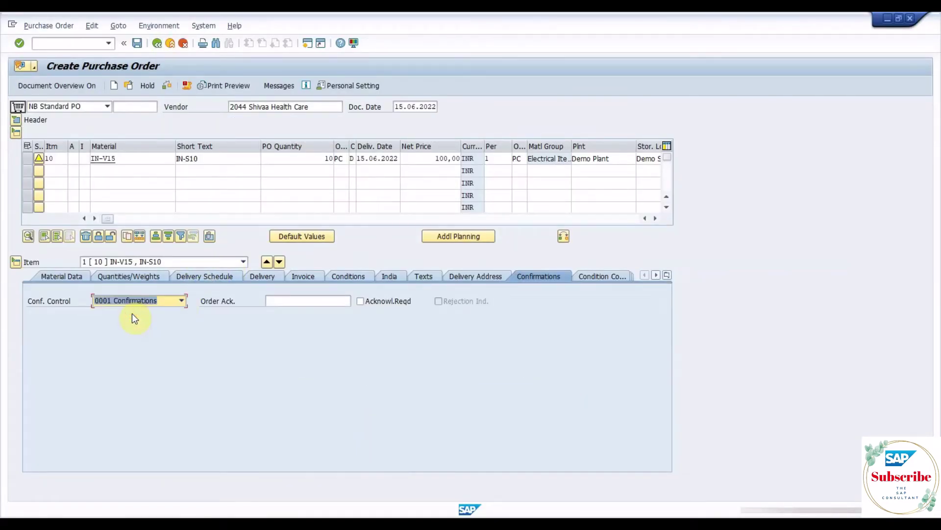
click(137, 44)
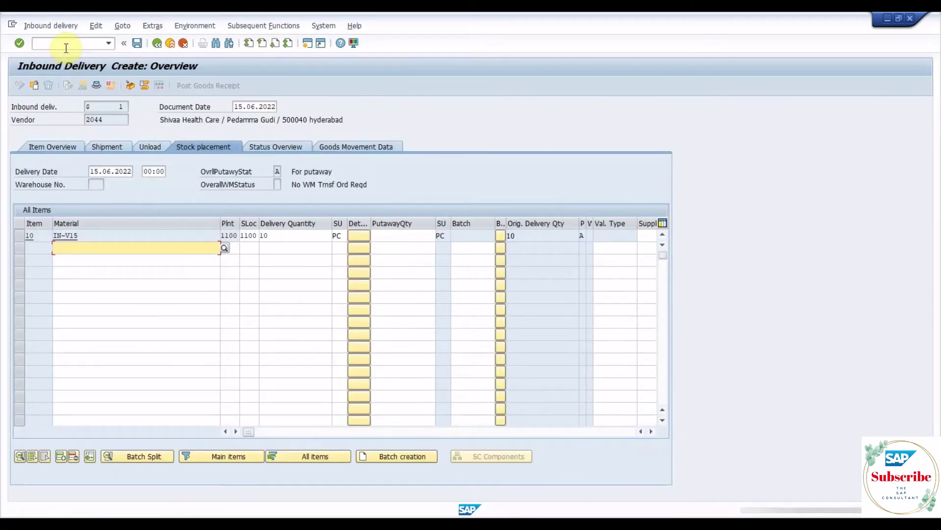
Save inbound delivery 180000101 and go to shipment creation with /NVT01N
click(137, 44)
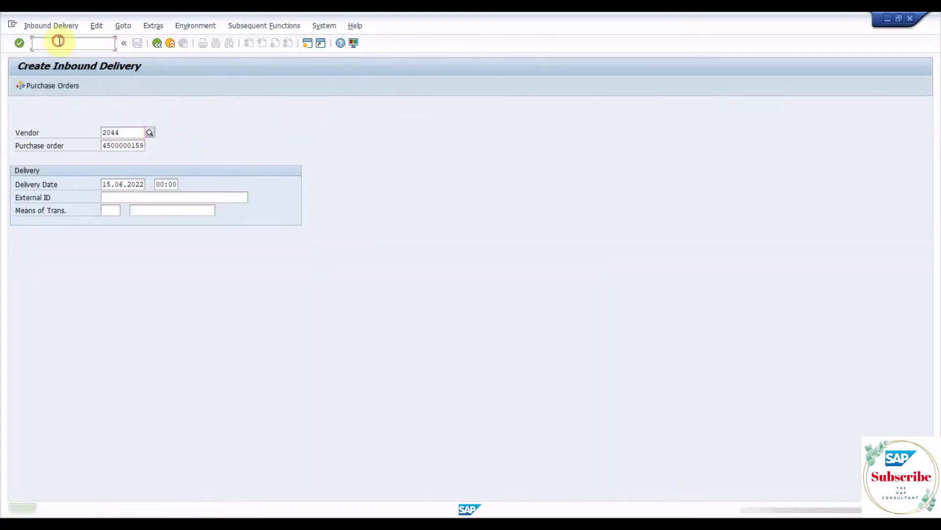
key(alt+i)
key(c)
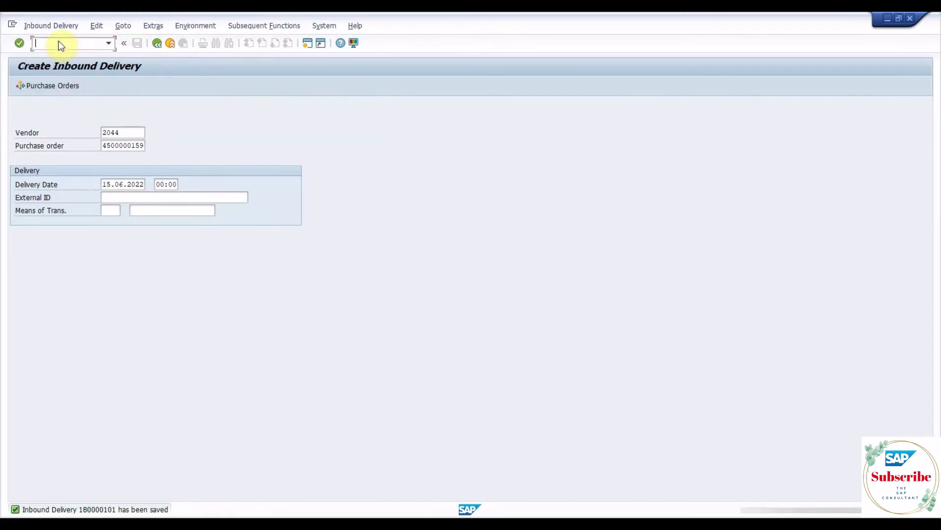
click(58, 41)
text(/NVT01N)
key(Return)
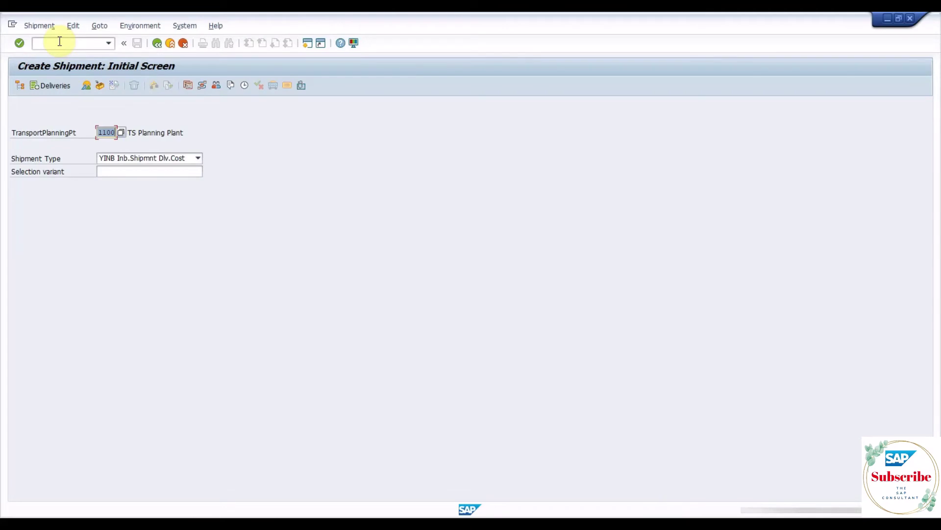
Create and save ZINB inbound settlement shipment 1124 from the selected delivery
click(178, 160)
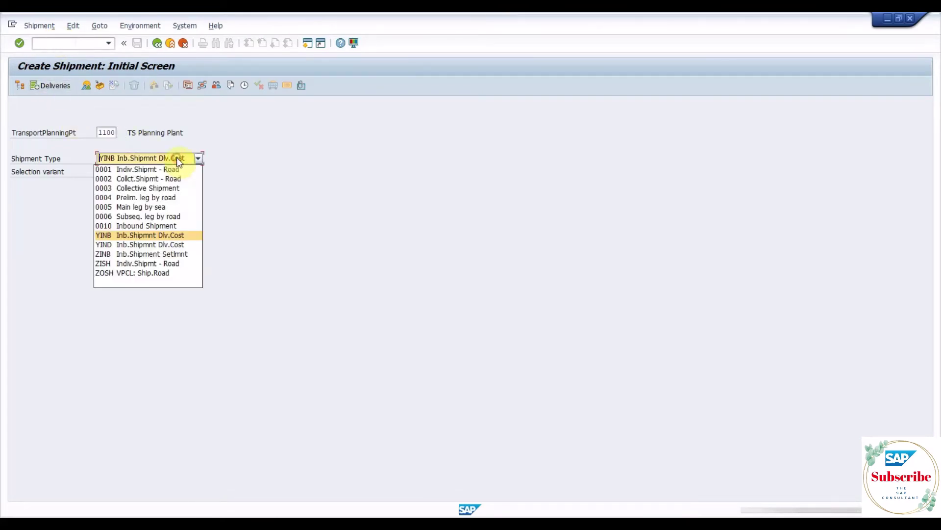
click(139, 256)
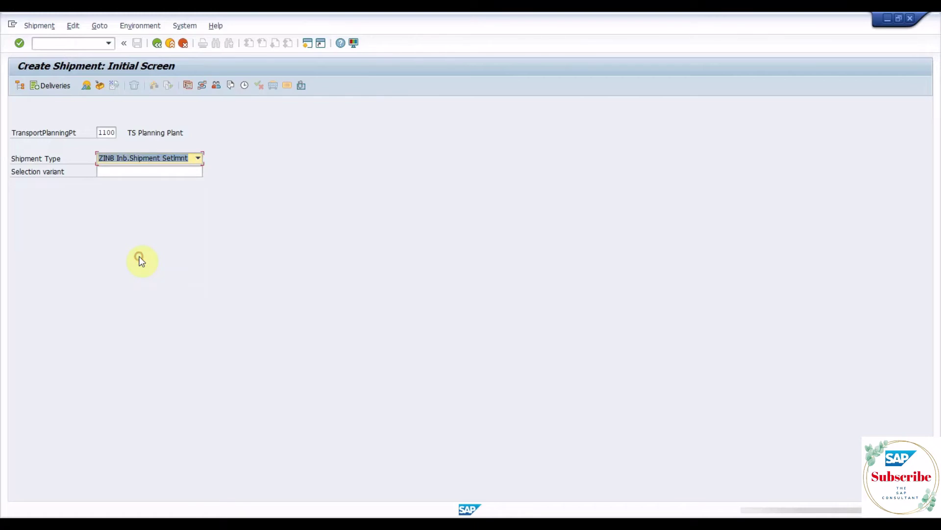
click(43, 82)
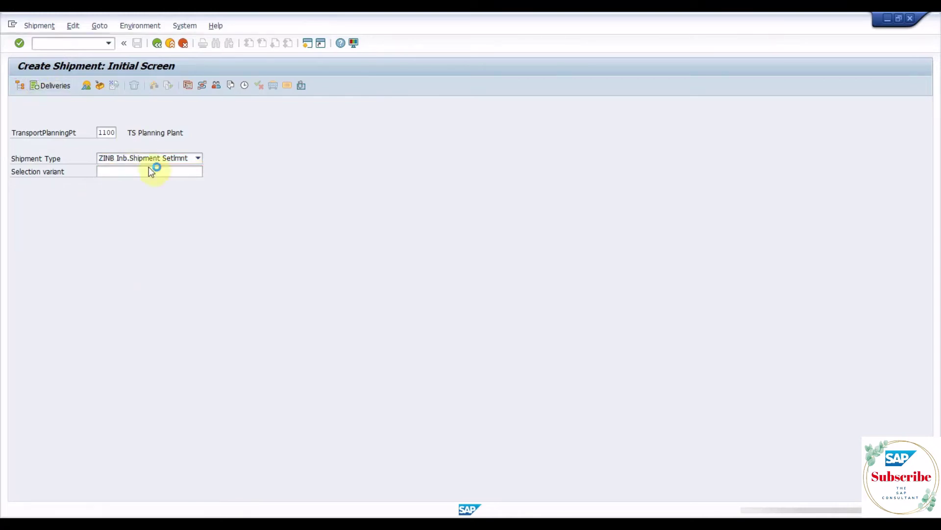
click(54, 108)
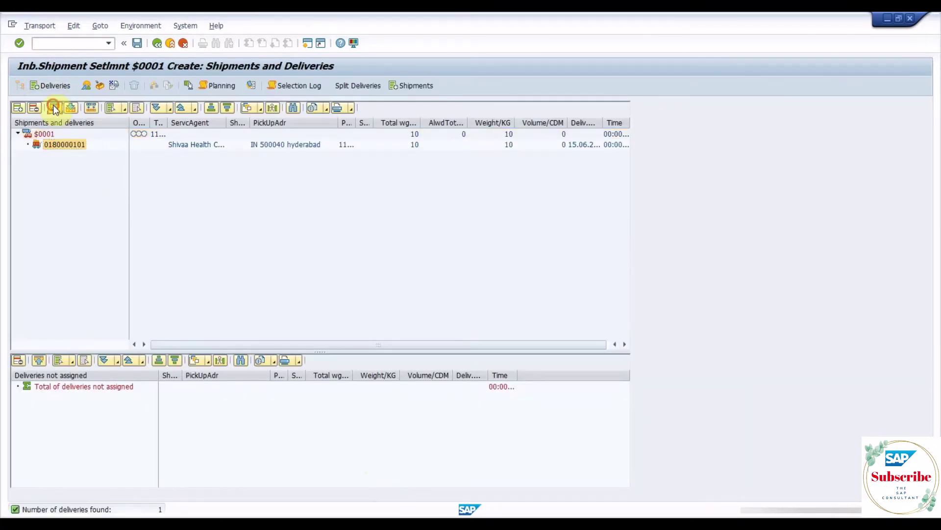
click(85, 86)
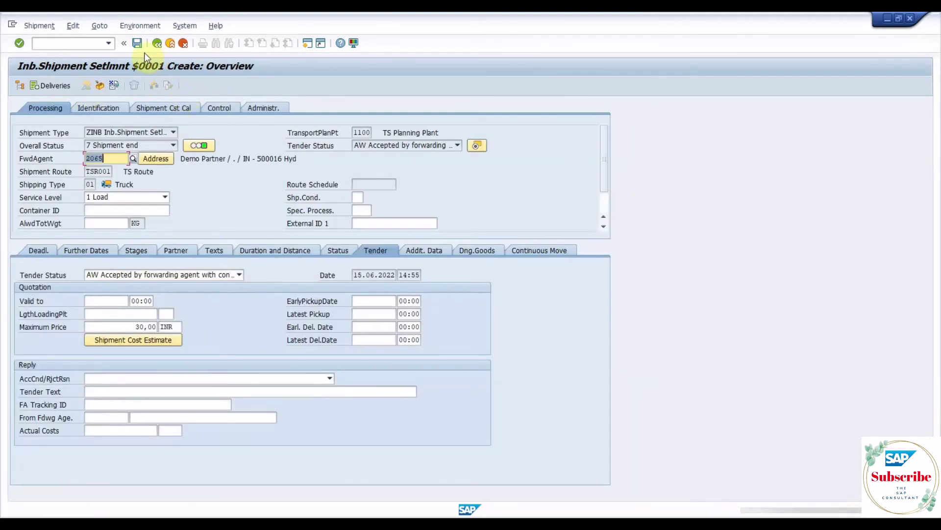
click(137, 43)
Begin shipment cost creation for shipment 1124 with /NVI01
click(76, 43)
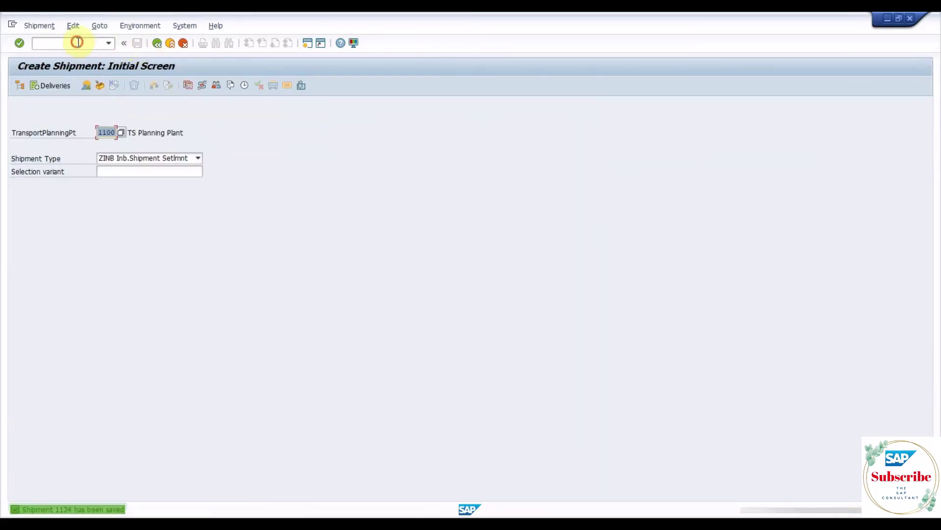
text(/NV)
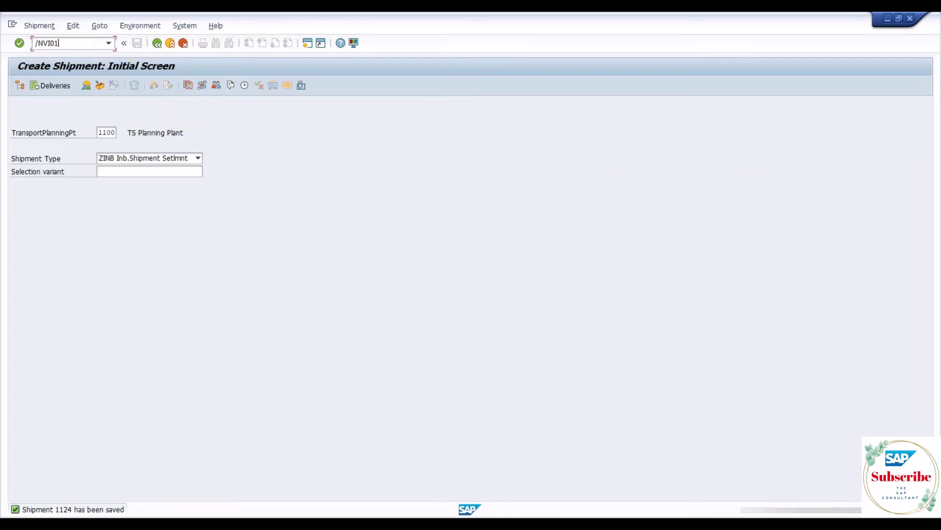
text(I01)
key(Return)
key(Return)
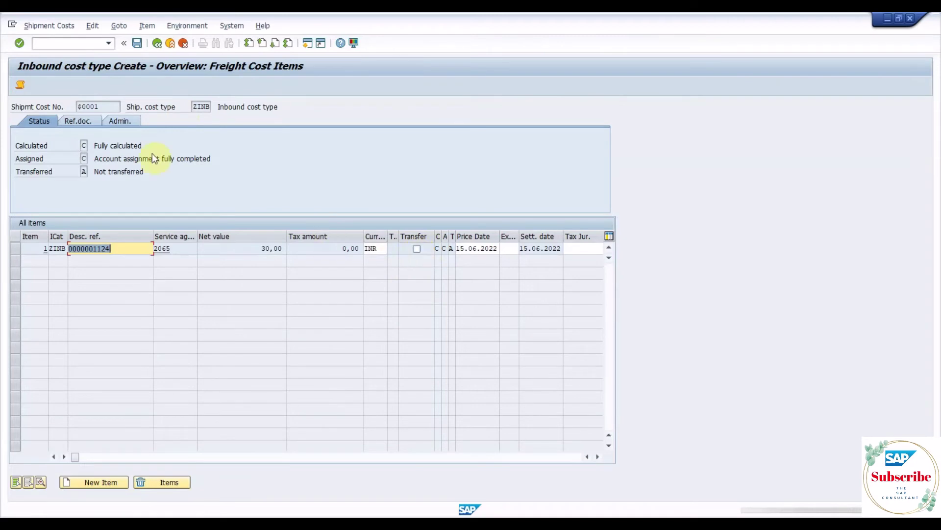
Flag the 30,00 INR freight cost item 1 of shipment 1124 for transfer
click(315, 249)
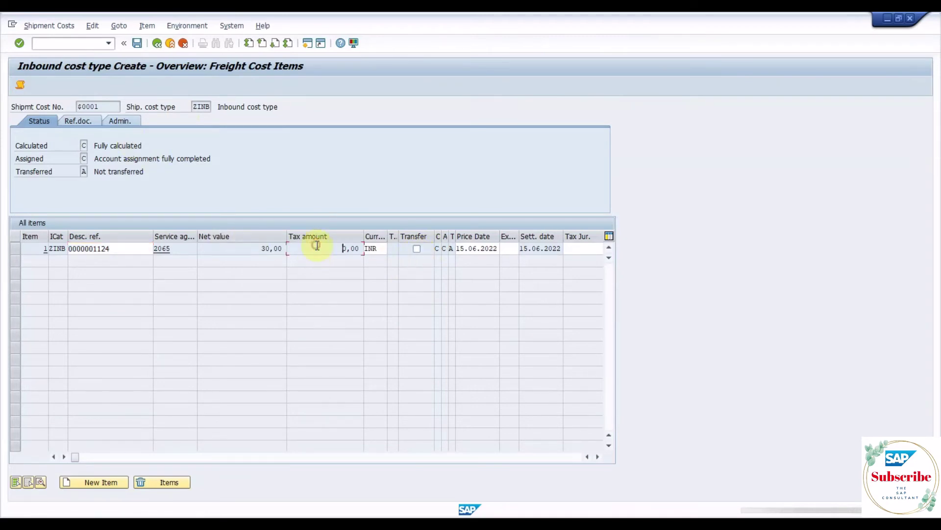
click(417, 249)
click(59, 251)
click(158, 43)
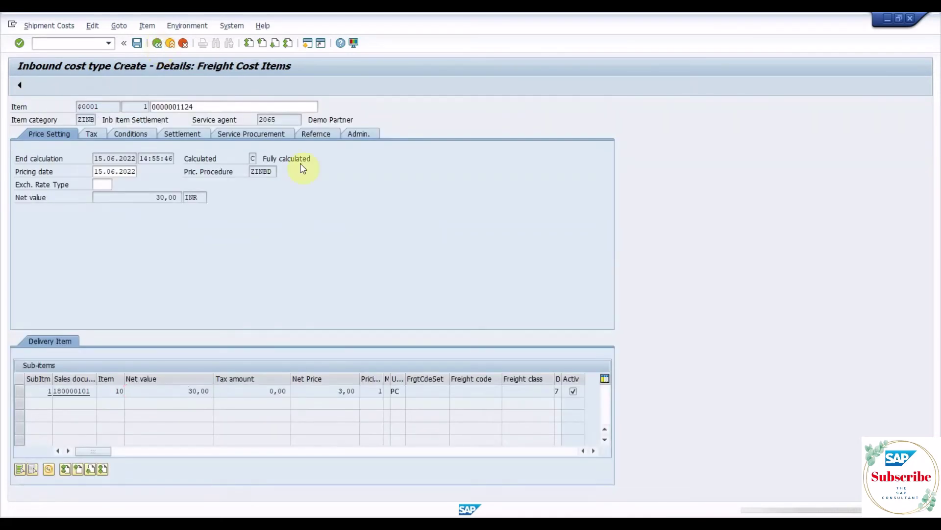
click(416, 249)
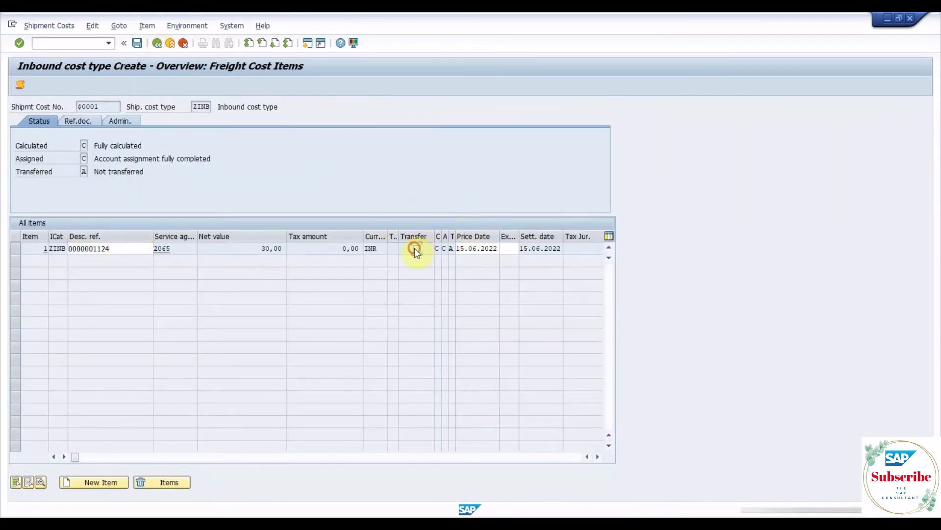
click(138, 43)
double_click(227, 249)
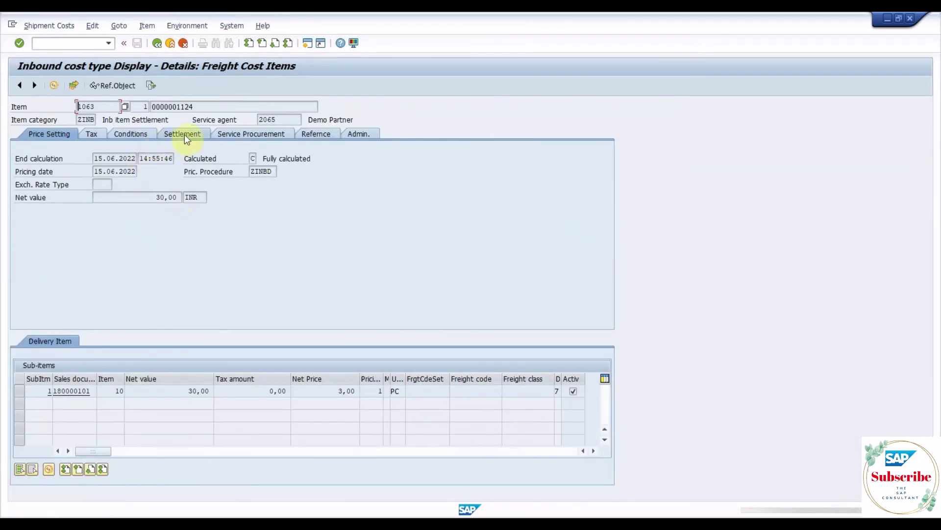
click(249, 136)
click(284, 157)
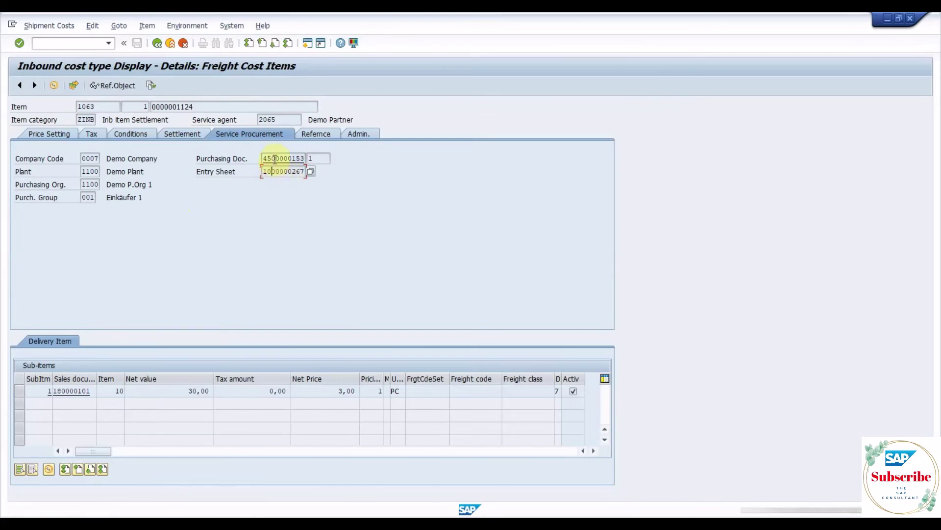
double_click(278, 159)
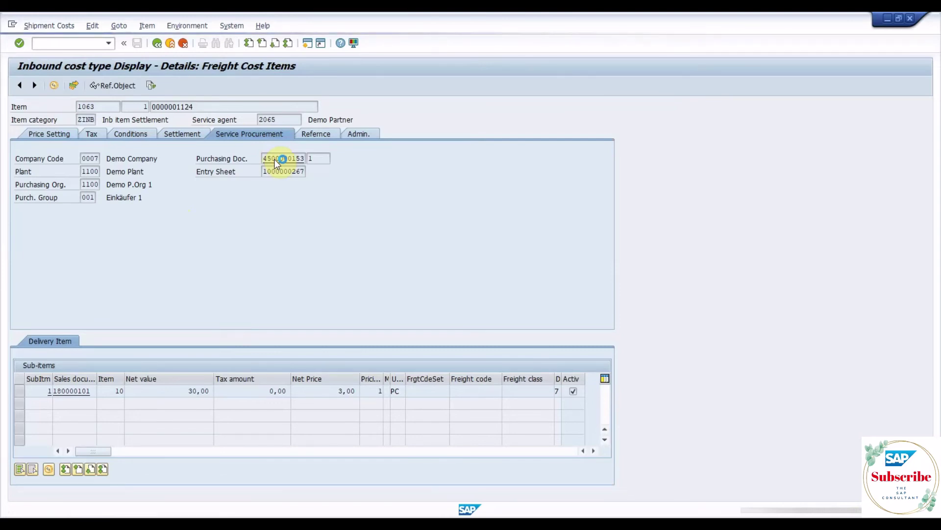
click(111, 223)
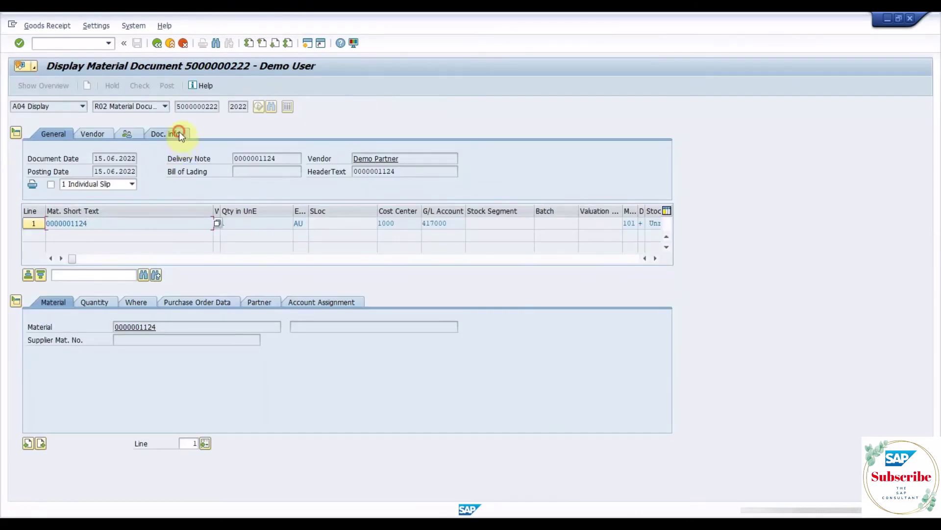
click(179, 133)
click(361, 160)
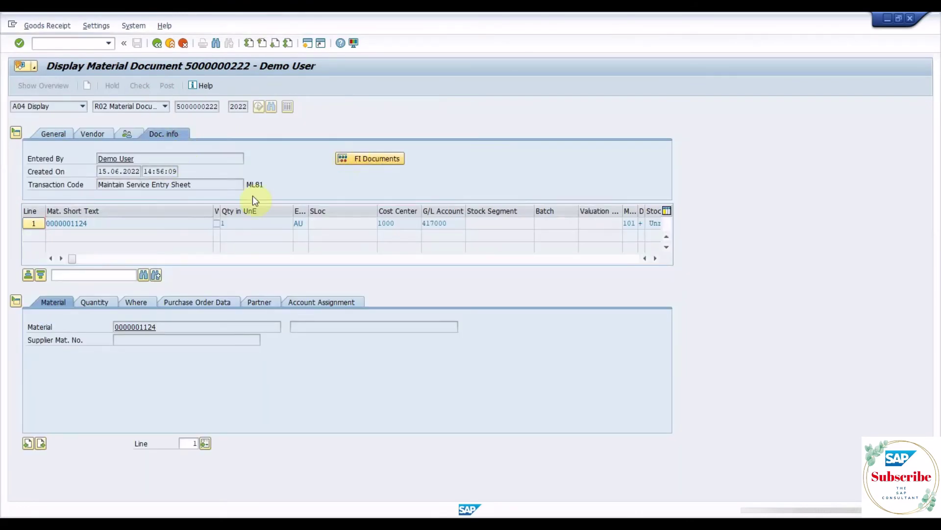
double_click(110, 160)
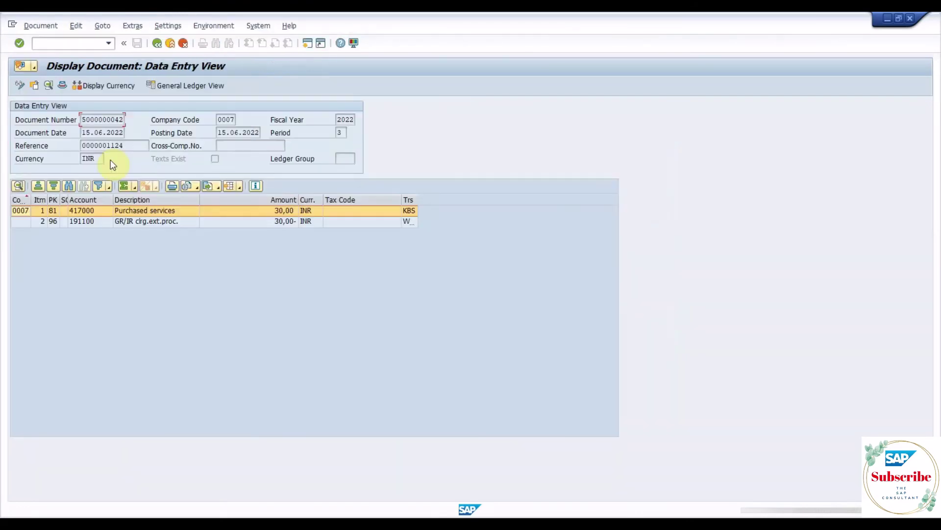
click(168, 221)
click(172, 210)
click(172, 223)
click(157, 43)
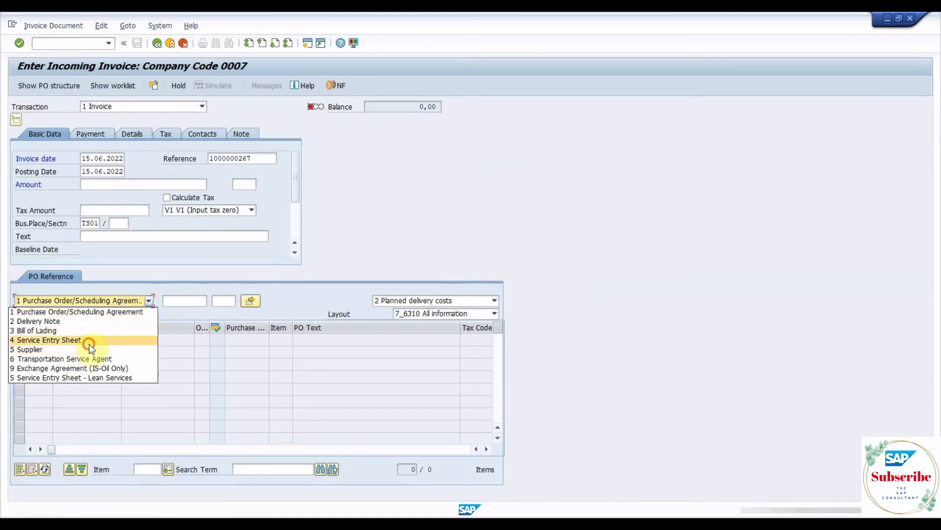
click(88, 339)
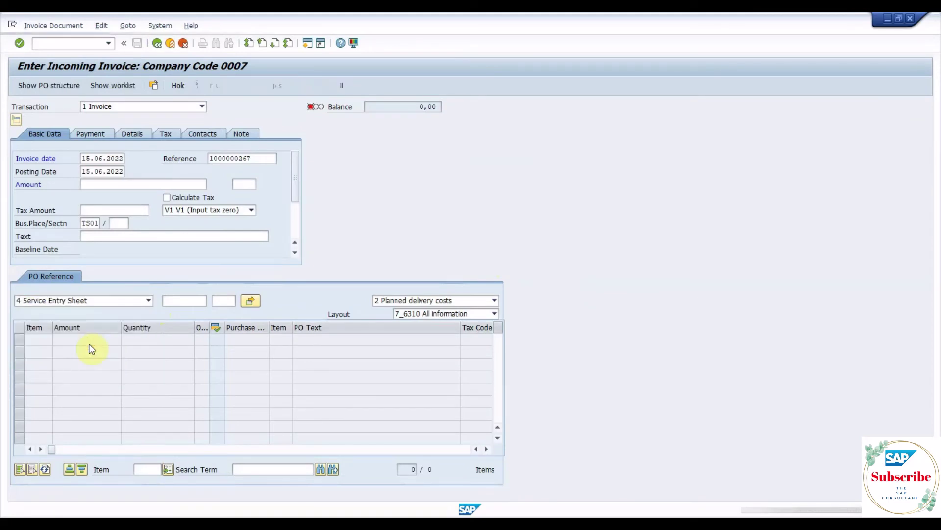
click(180, 301)
key(ctrl+v)
key(Return)
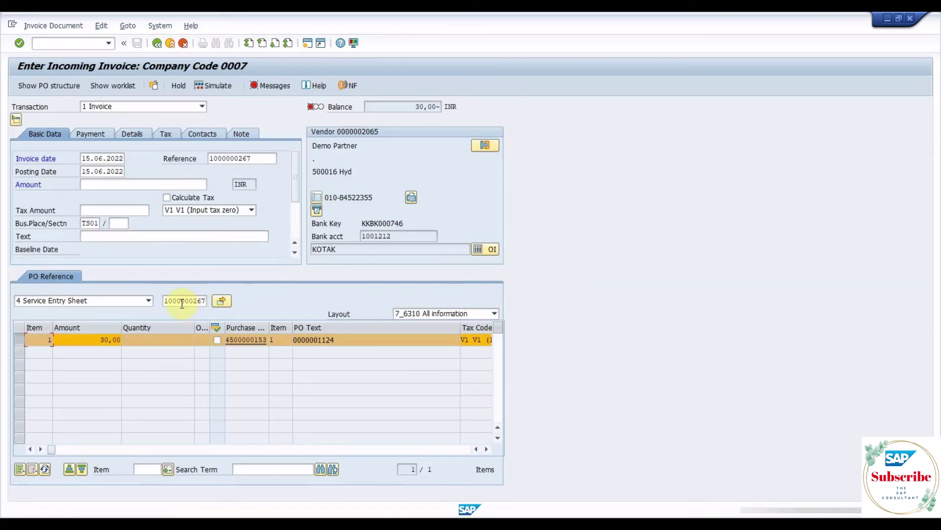
click(205, 86)
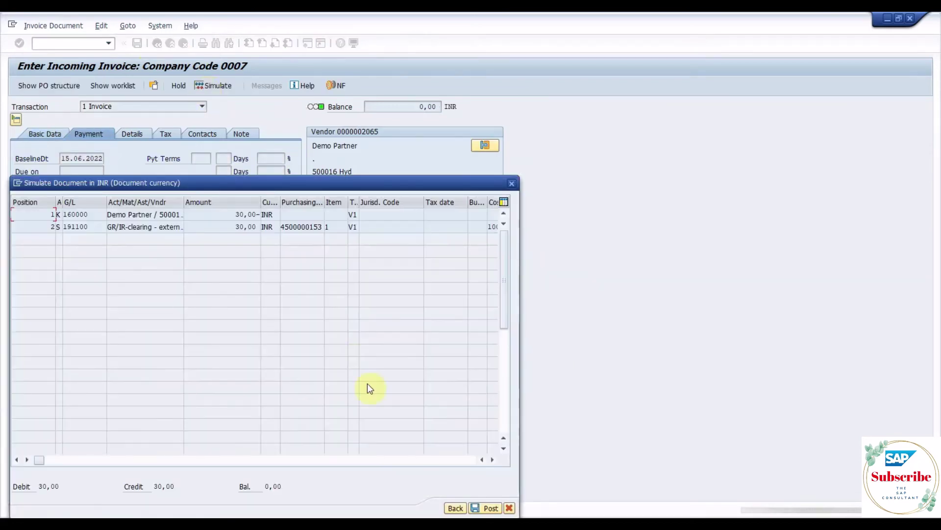
click(489, 503)
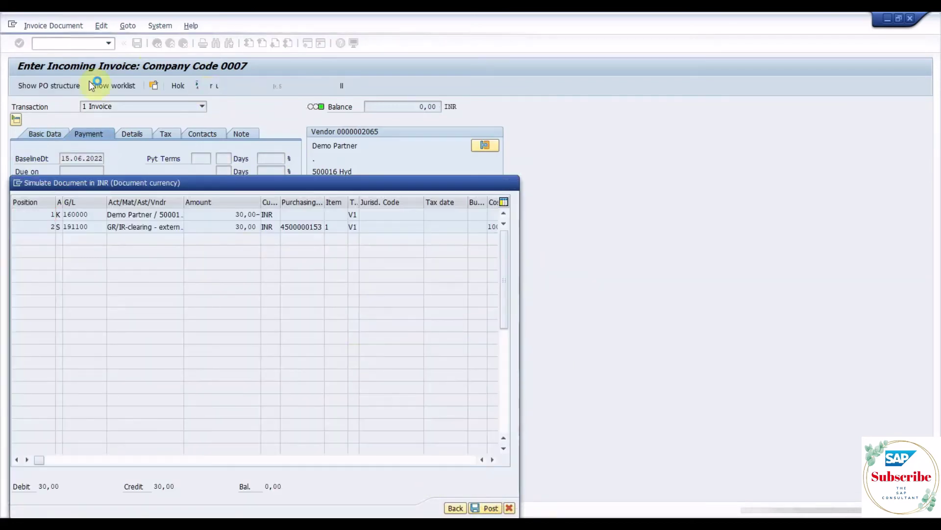
click(173, 300)
key(ctrl+v)
key(Return)
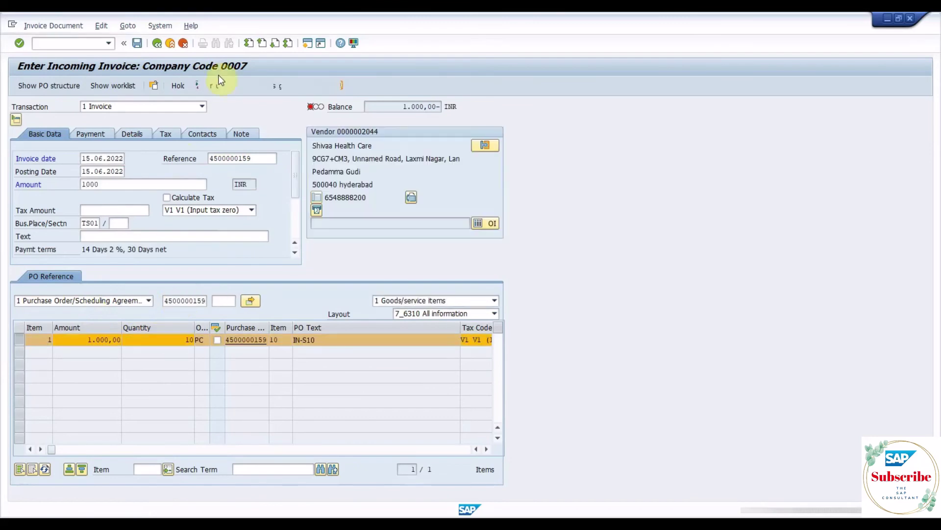
click(214, 85)
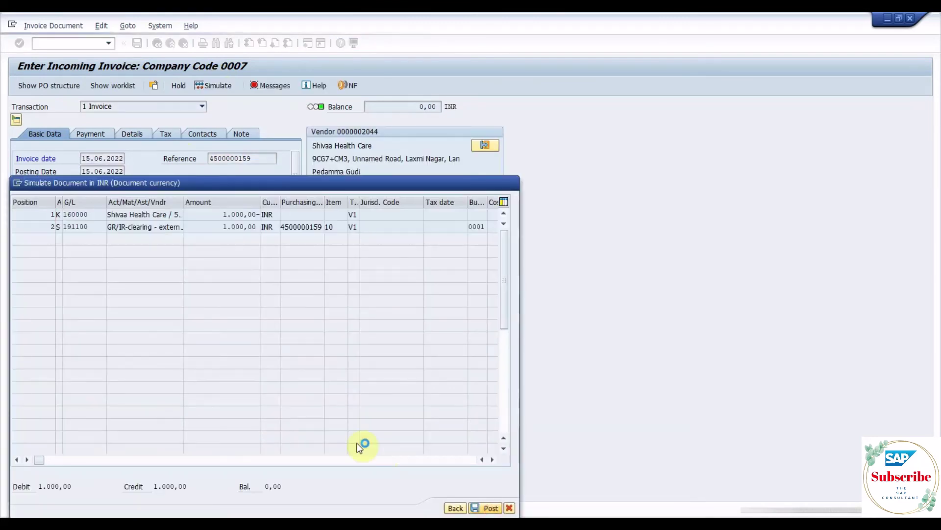
key(ctrl+s)
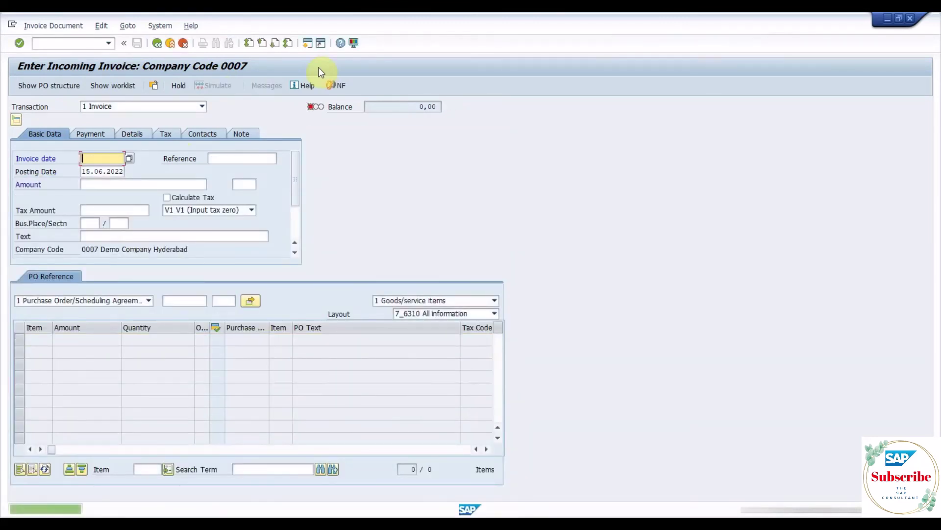
click(53, 44)
Return to the main menu and launch purchase order creation (ME21N)
text(/n)
key(Return)
text(ME)
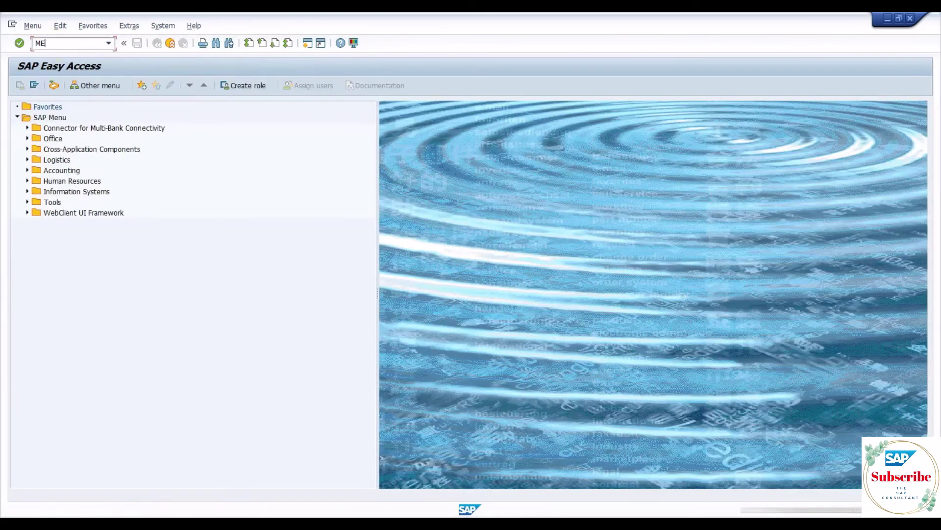
key(Return)
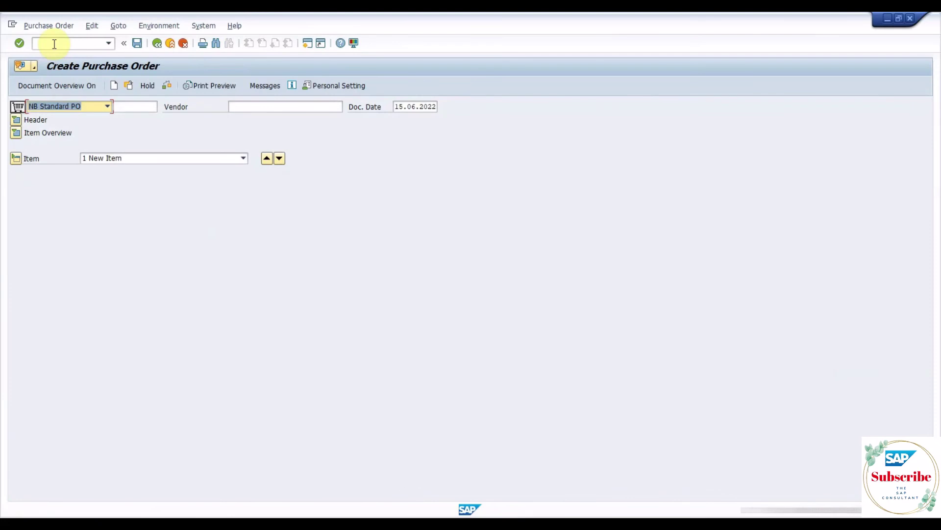
Enter vendor 2044, fill in the order details, and save the standard purchase order
key(Tab)
key(Tab)
text(2044)
key(Return)
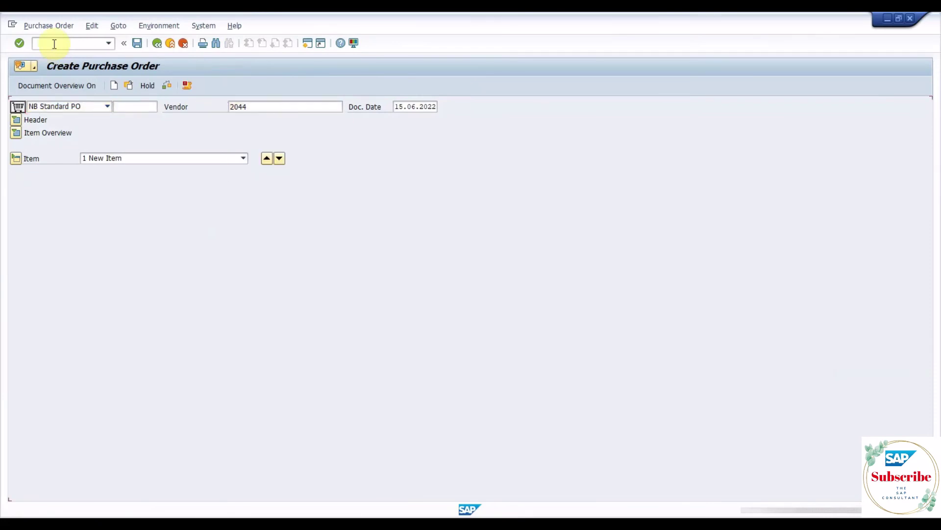
key(F4)
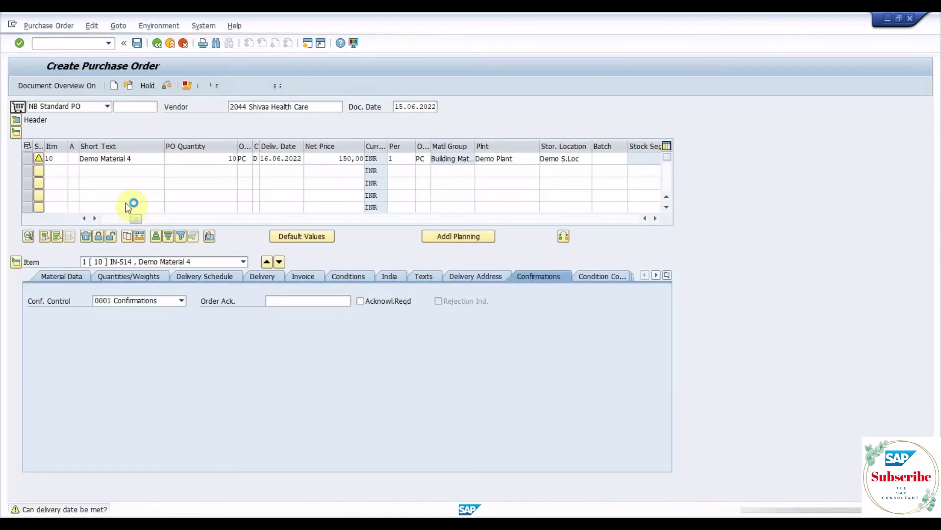
key(ctrl+s)
click(129, 85)
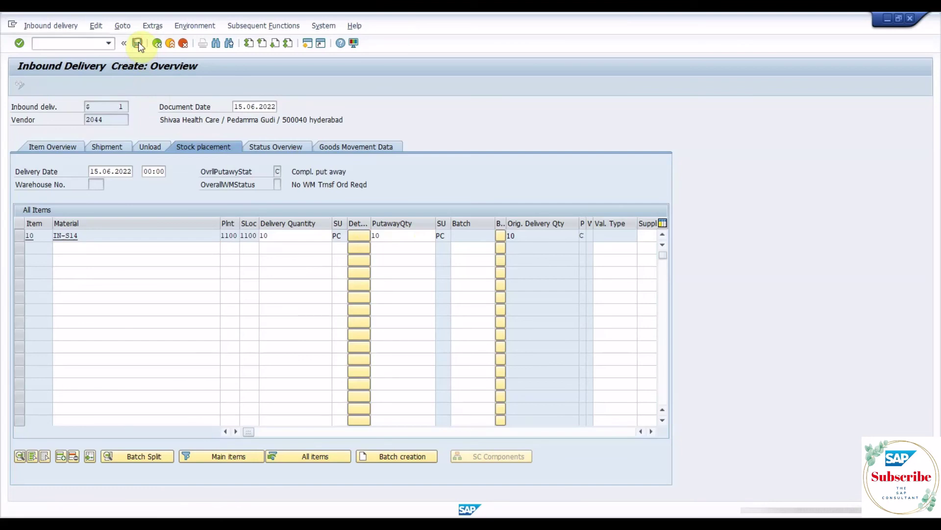
Save the inbound delivery, shipment 1125 and shipment costs 1064
click(137, 43)
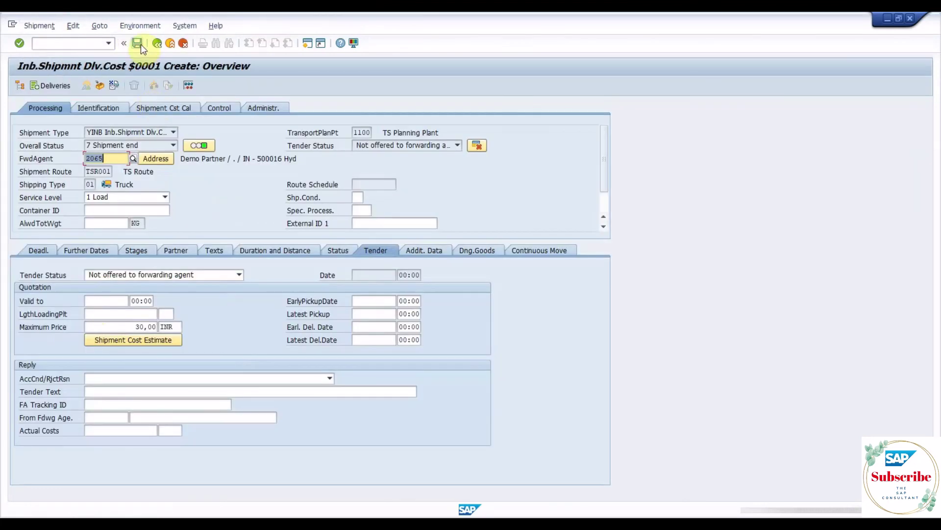
click(137, 43)
click(63, 43)
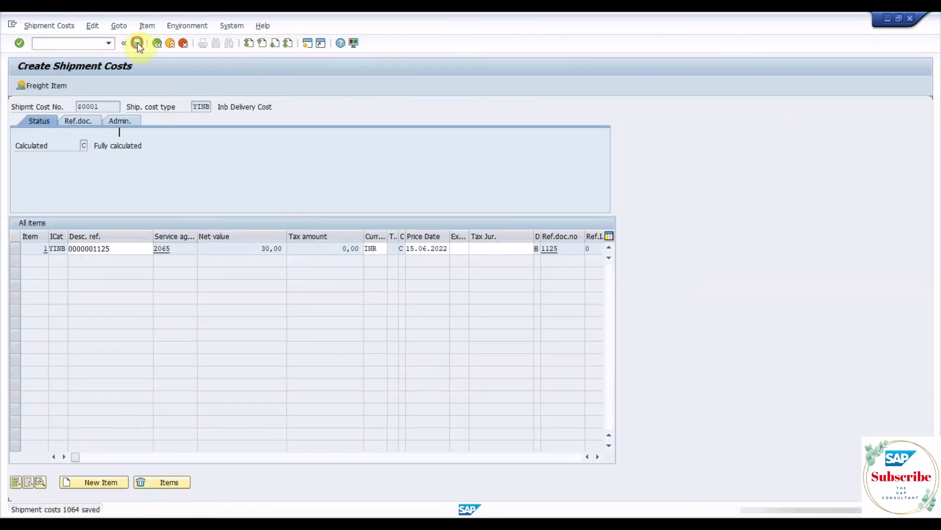
click(137, 43)
click(78, 41)
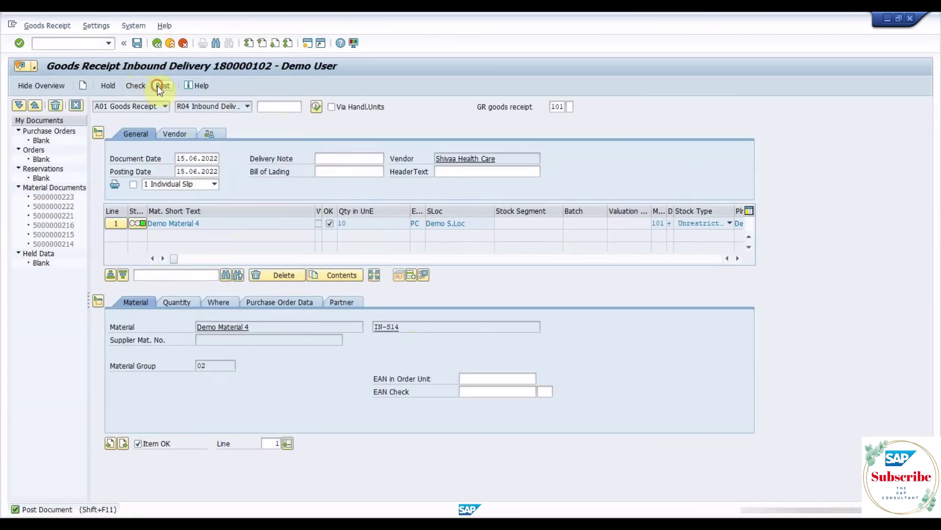
click(157, 86)
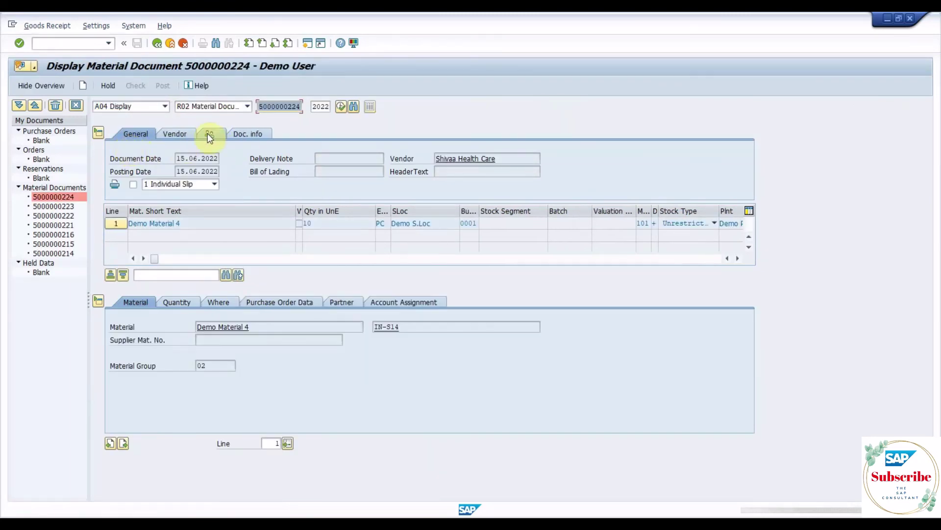
click(264, 132)
click(441, 157)
double_click(60, 157)
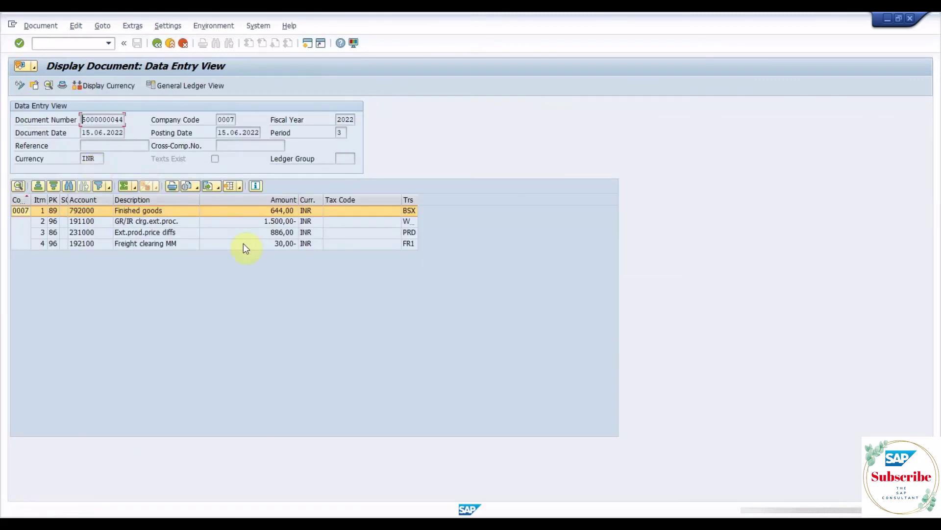
click(222, 248)
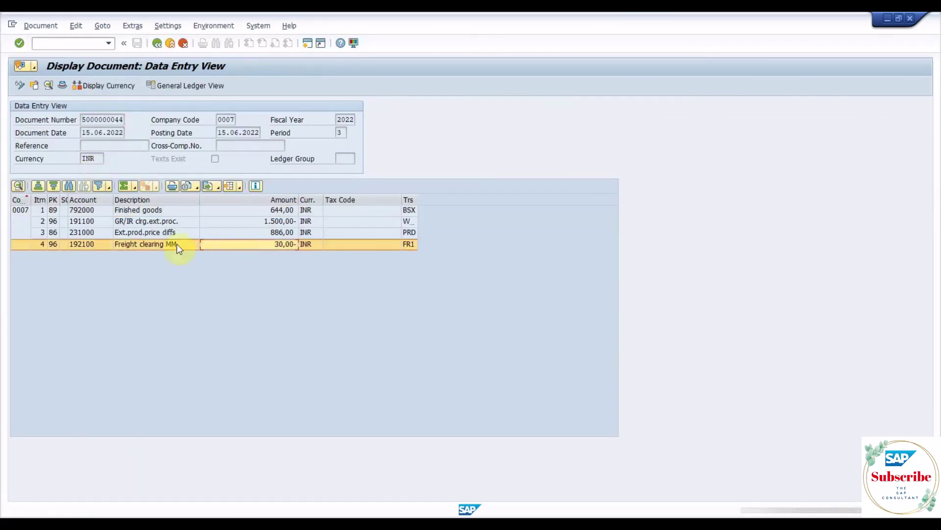
click(263, 211)
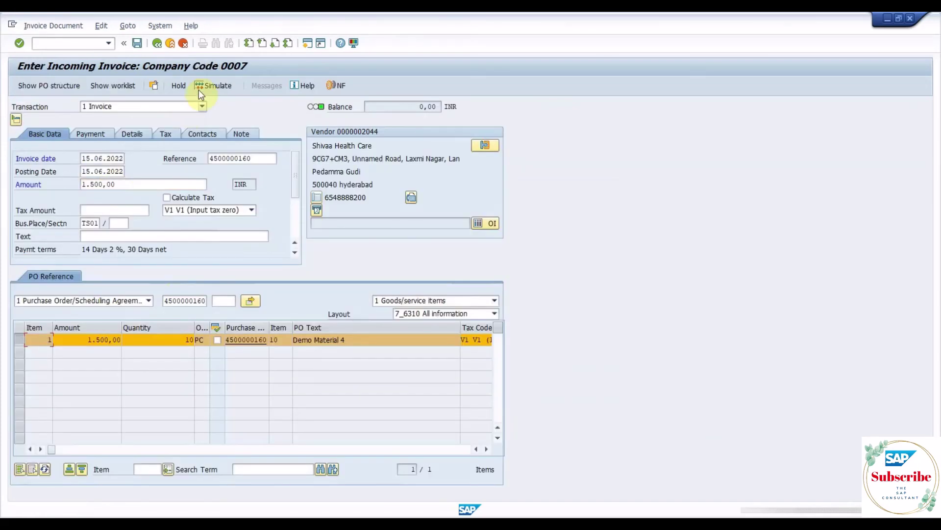
click(202, 87)
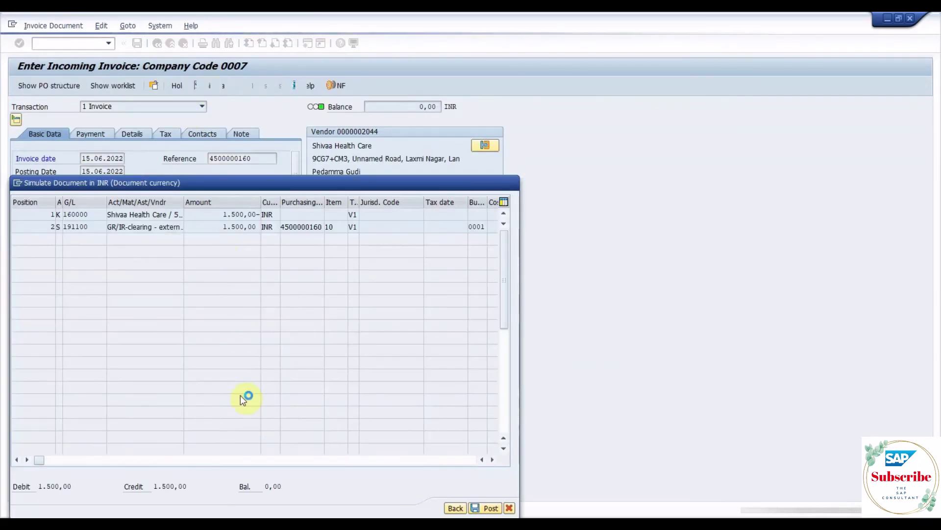
key(ctrl+s)
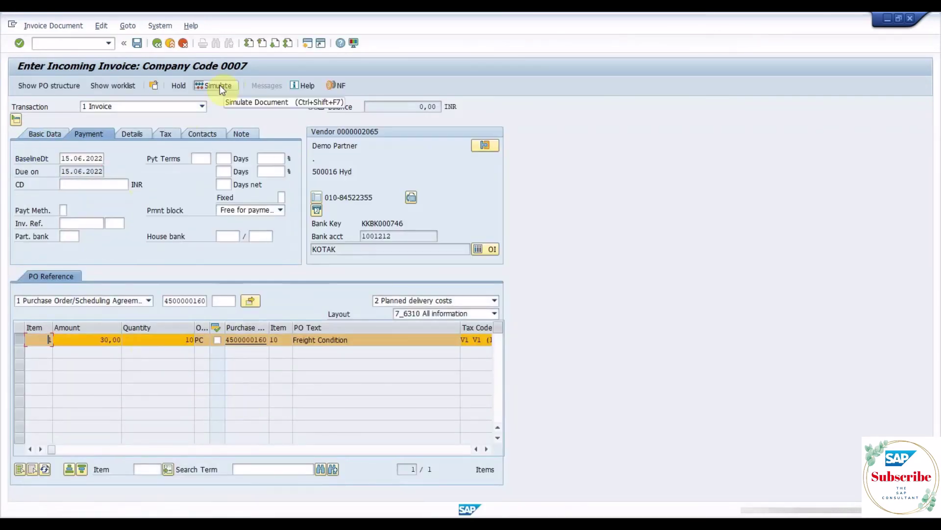
click(218, 86)
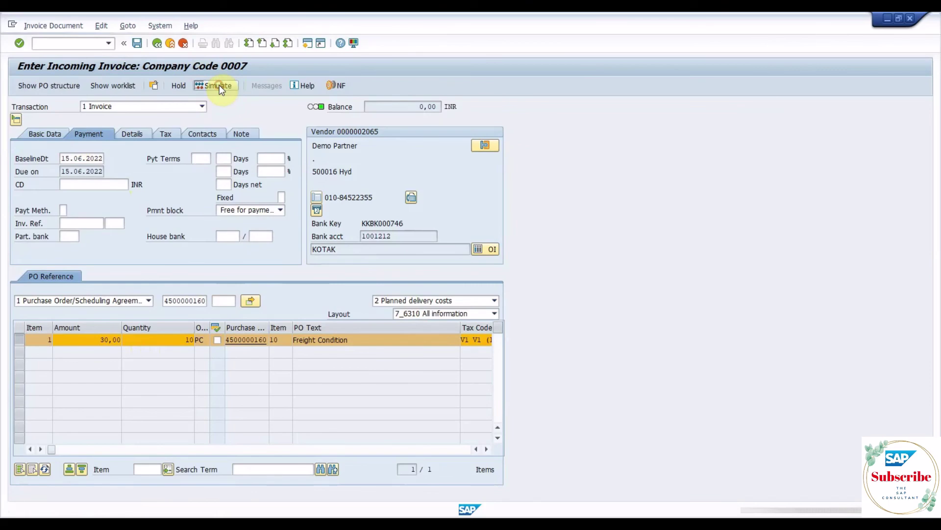